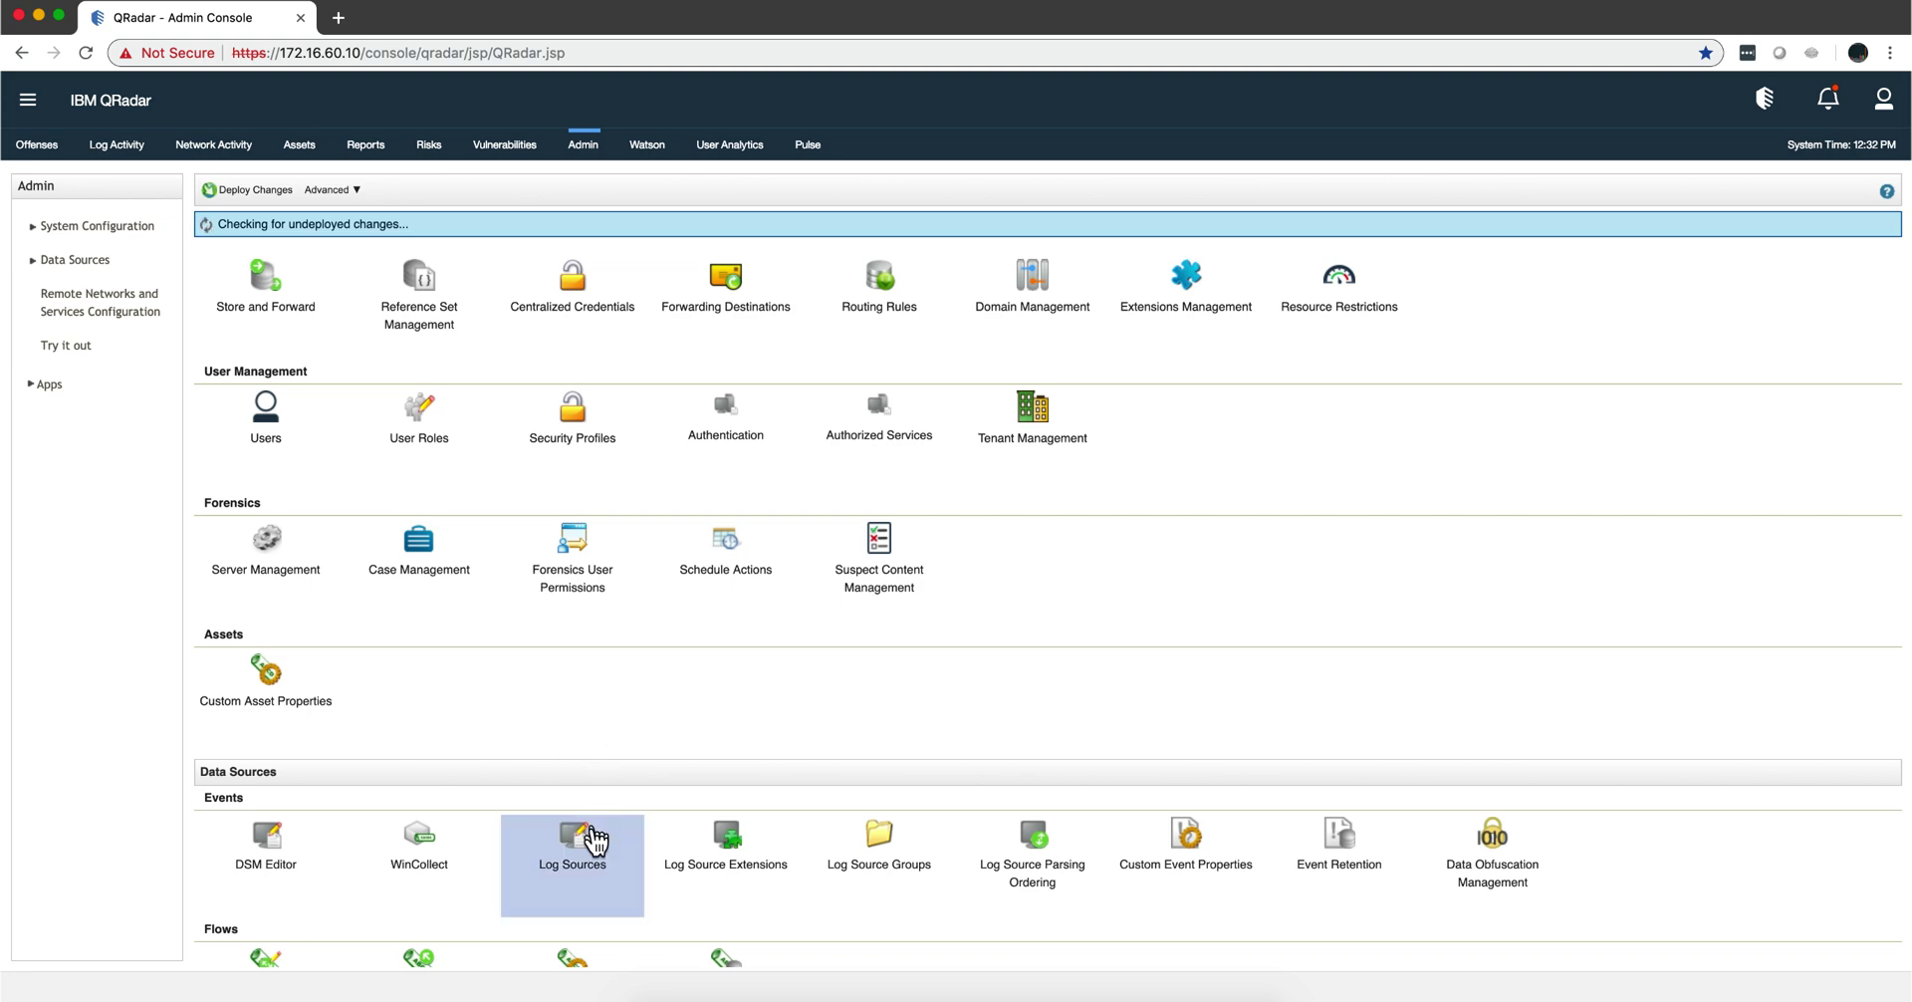
{"action": "left_click", "coordinate": [595, 842]}
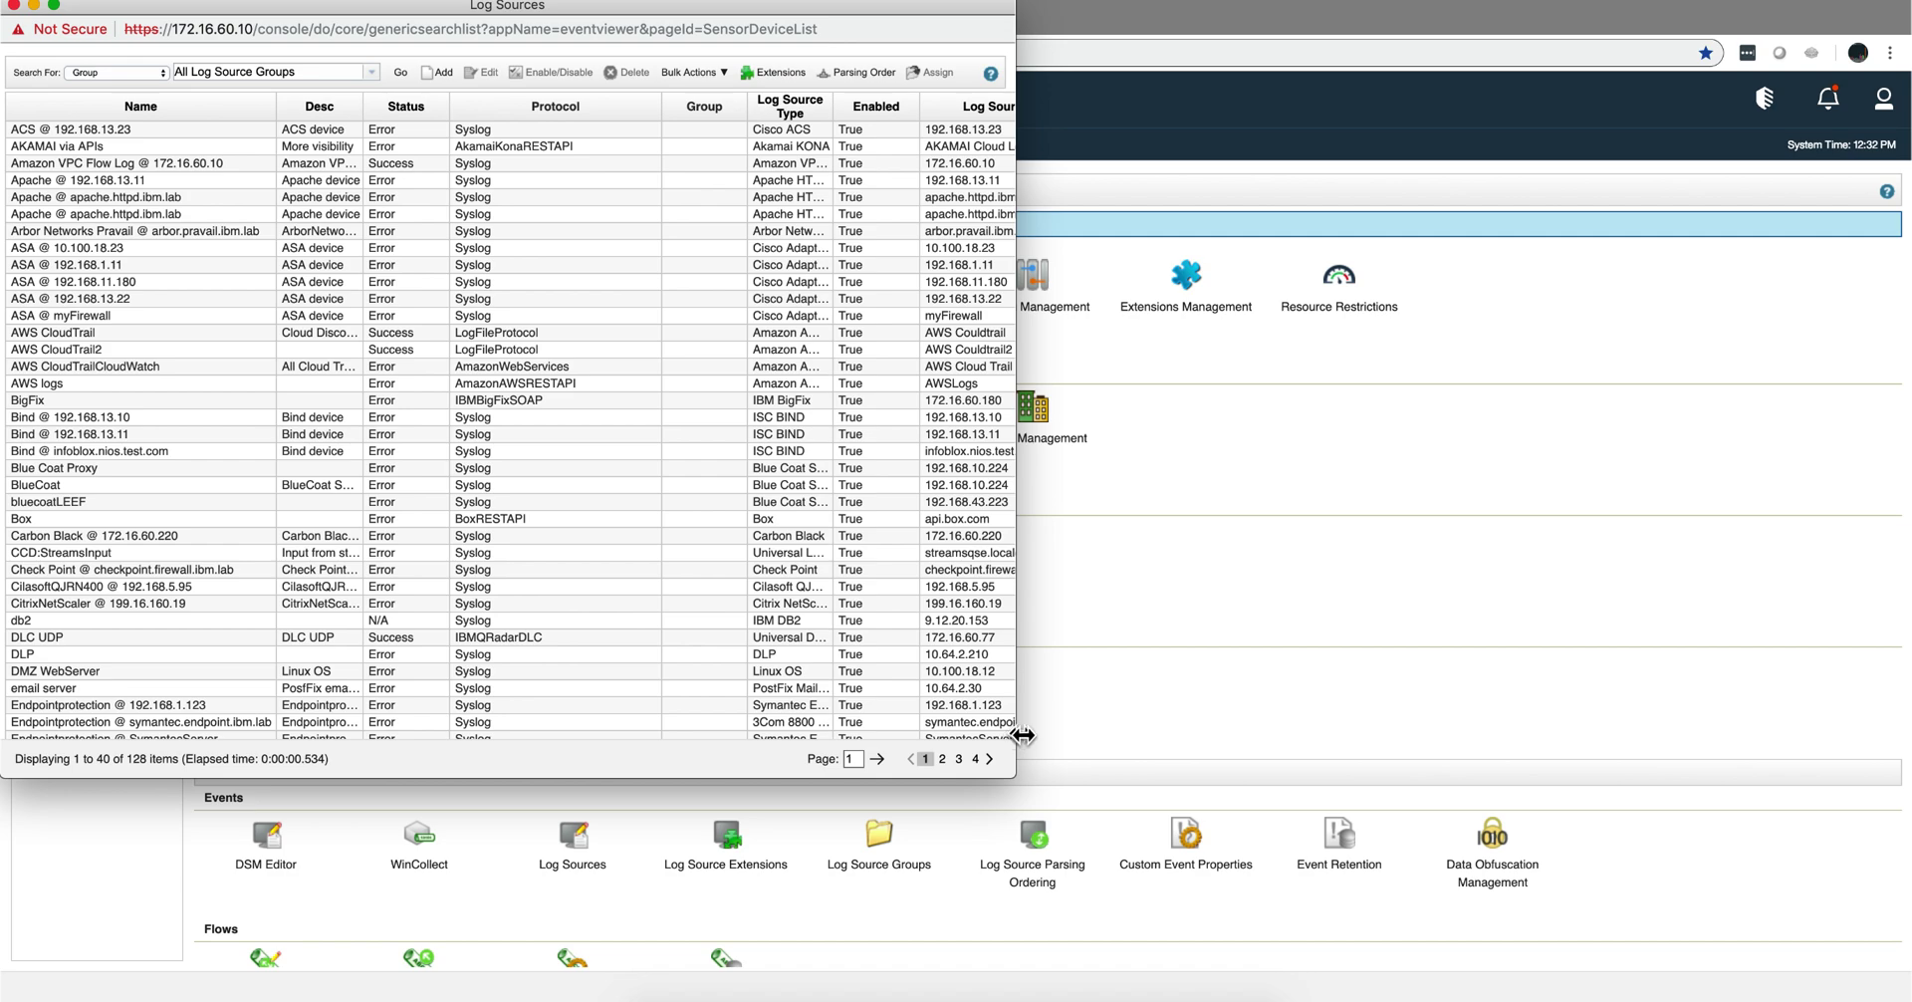
{"action": "left_click_drag", "start_coordinate": [1023, 735], "coordinate": [1175, 737]}
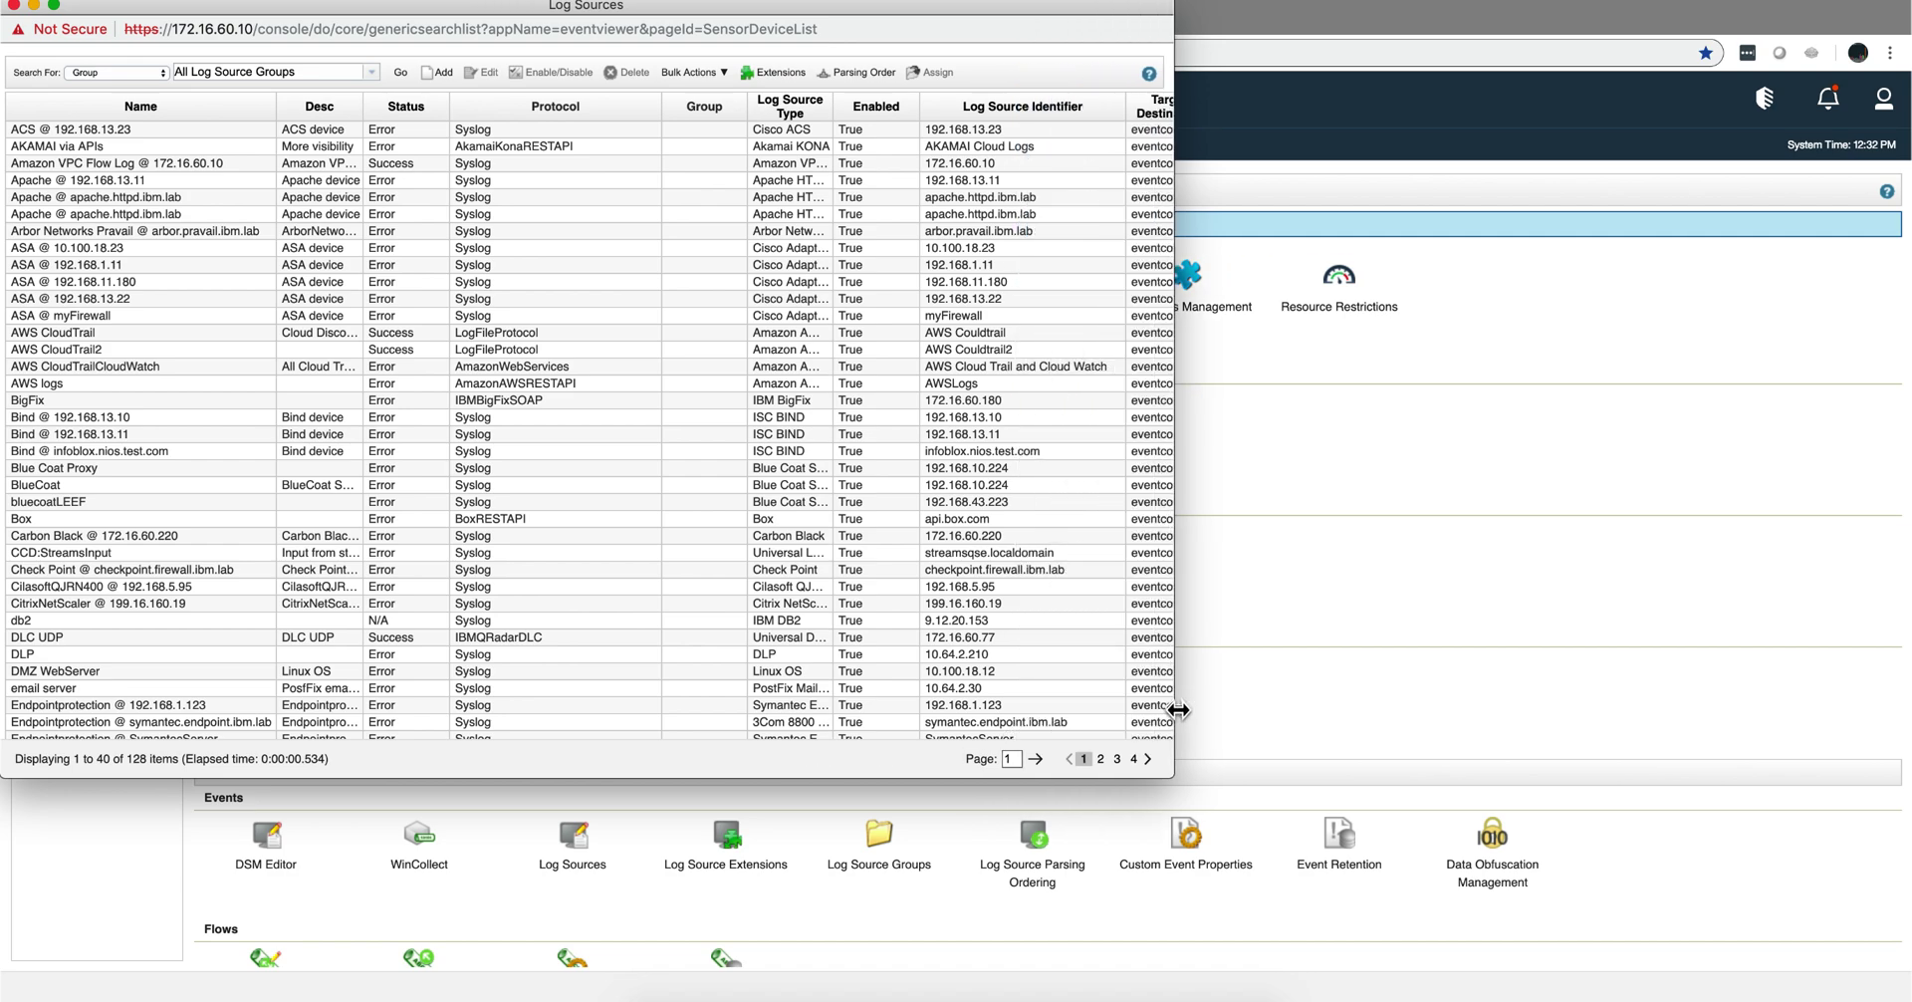
{"action": "left_click", "coordinate": [1117, 760]}
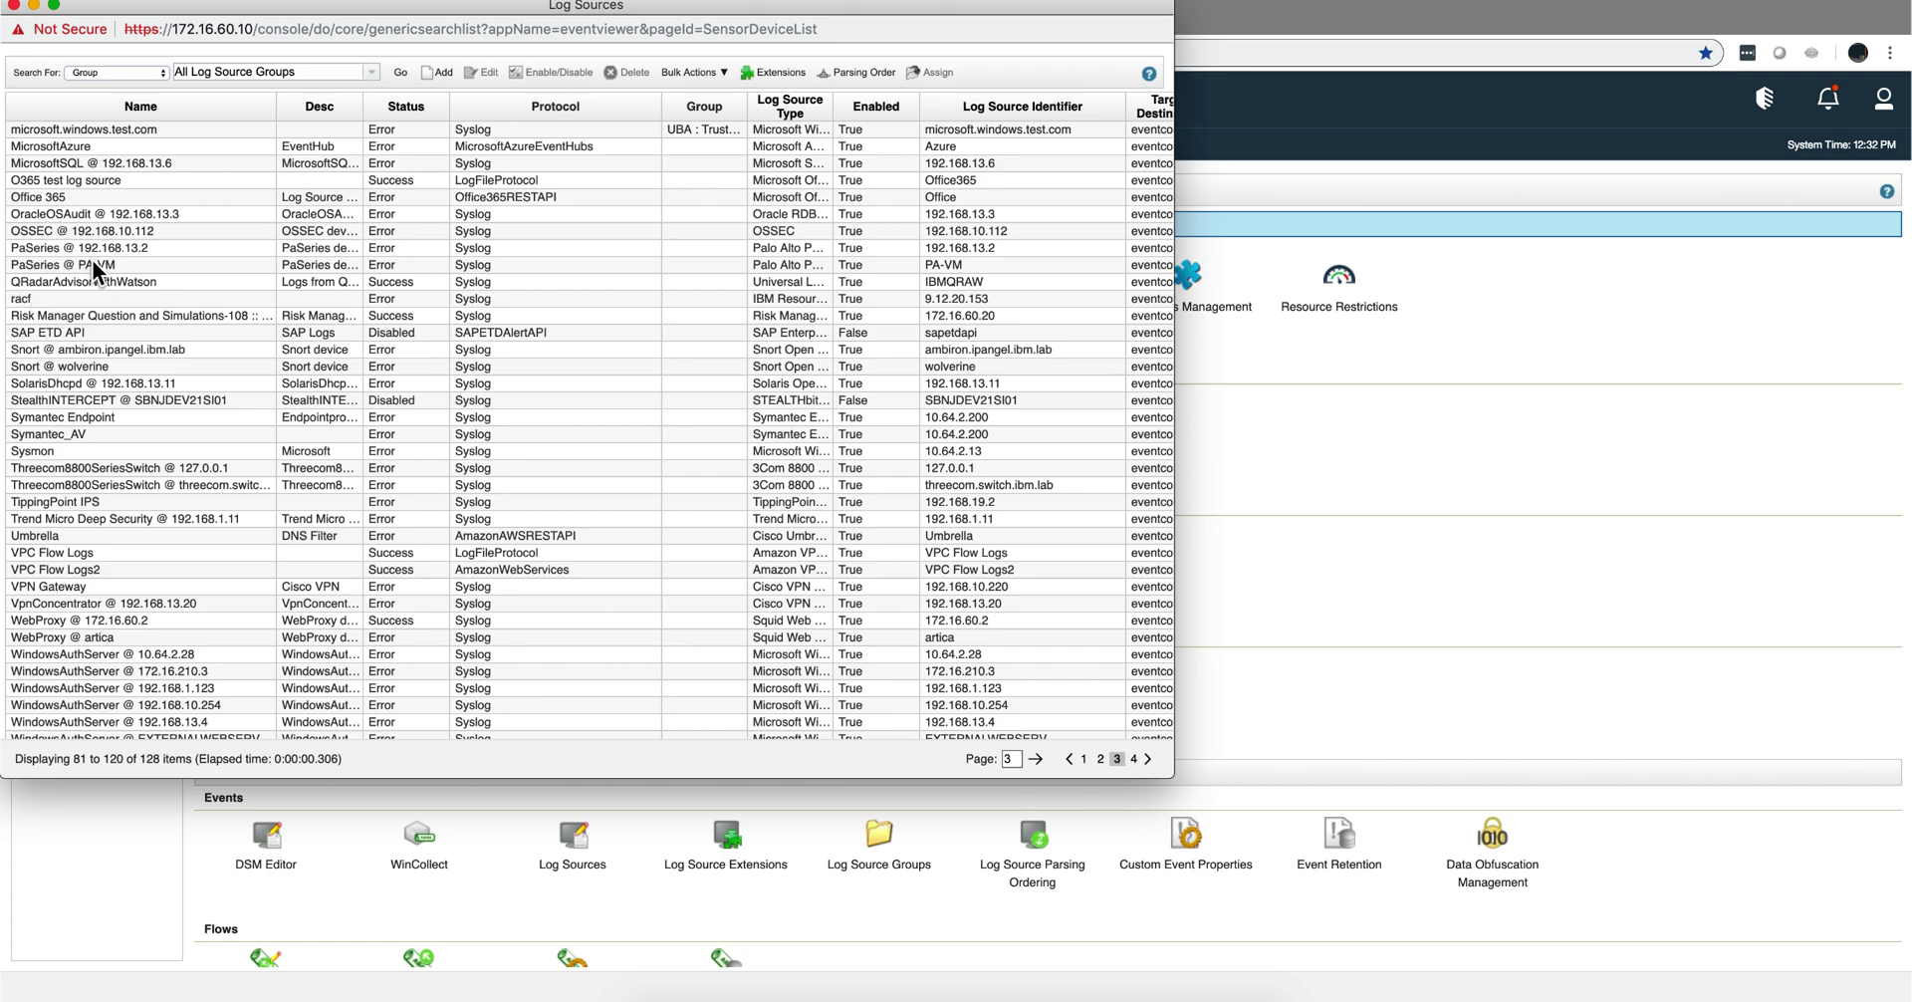
{"action": "left_click", "coordinate": [13, 6]}
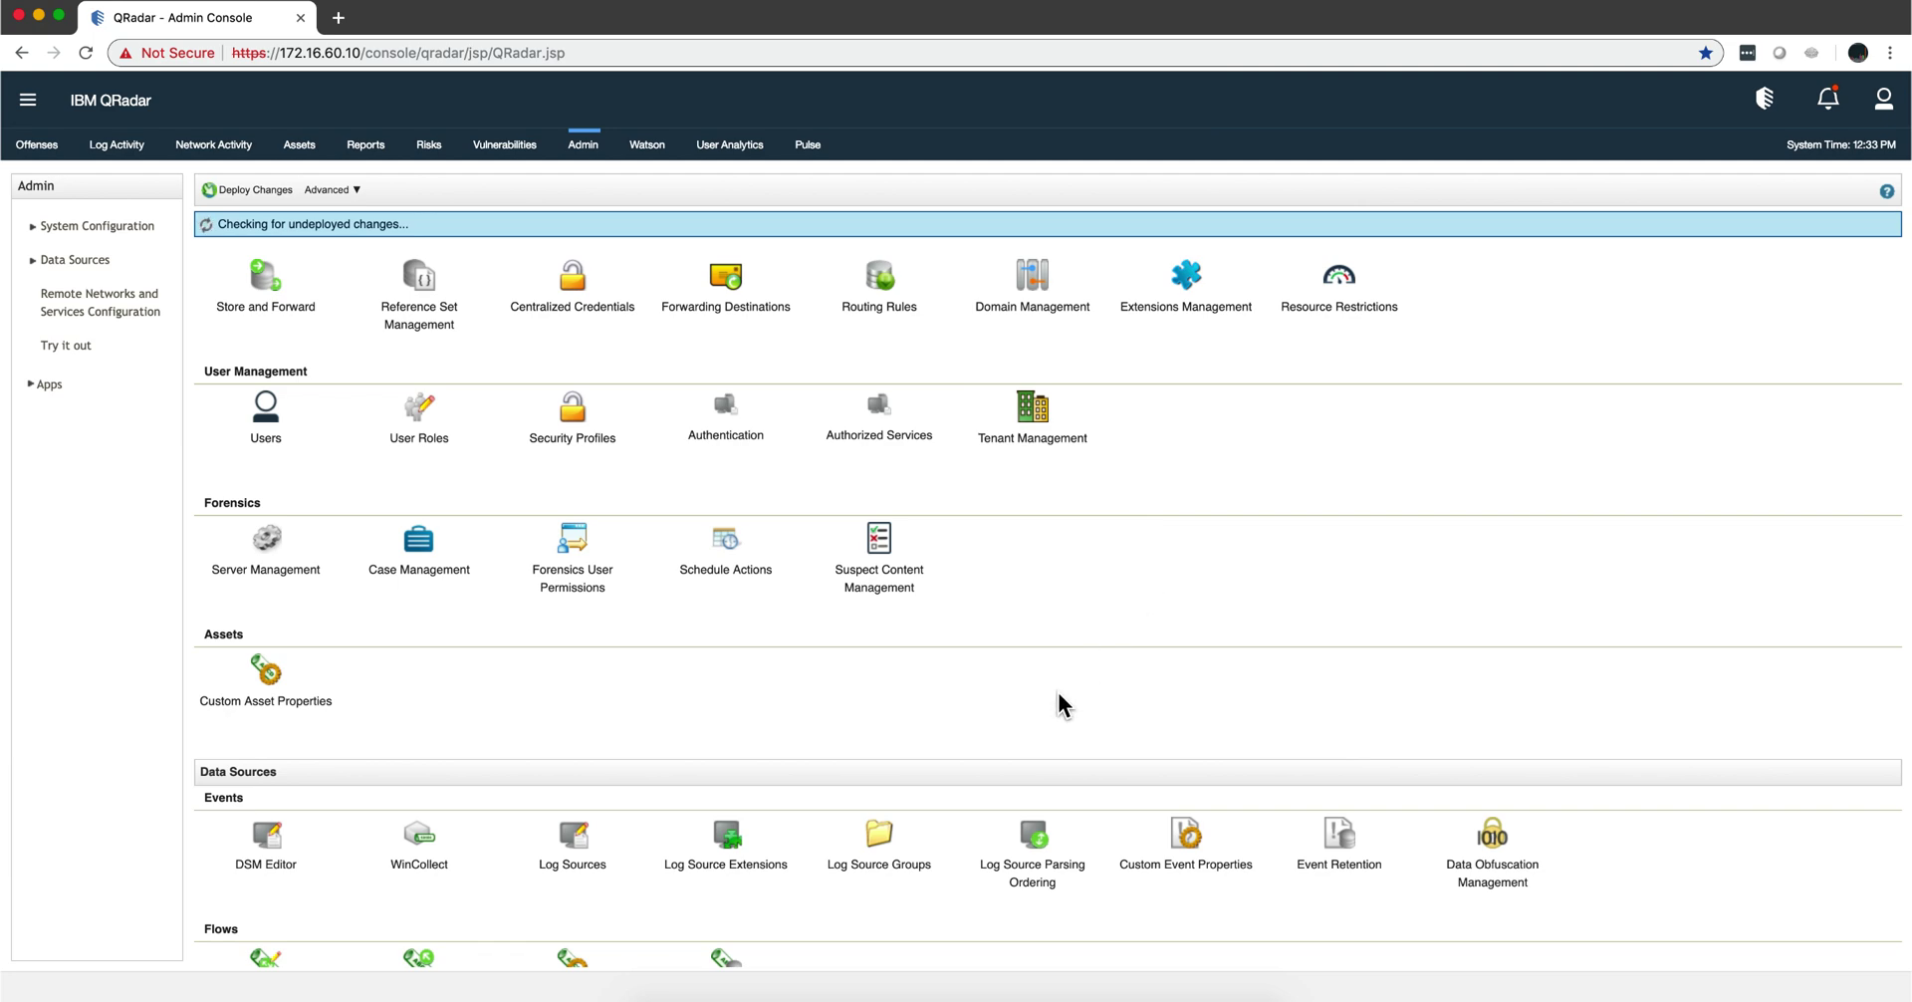
- Show QRadar's live Log Activity view, then minimize Chrome to reveal the Workbench hosts page
{"action": "left_click", "coordinate": [113, 146]}
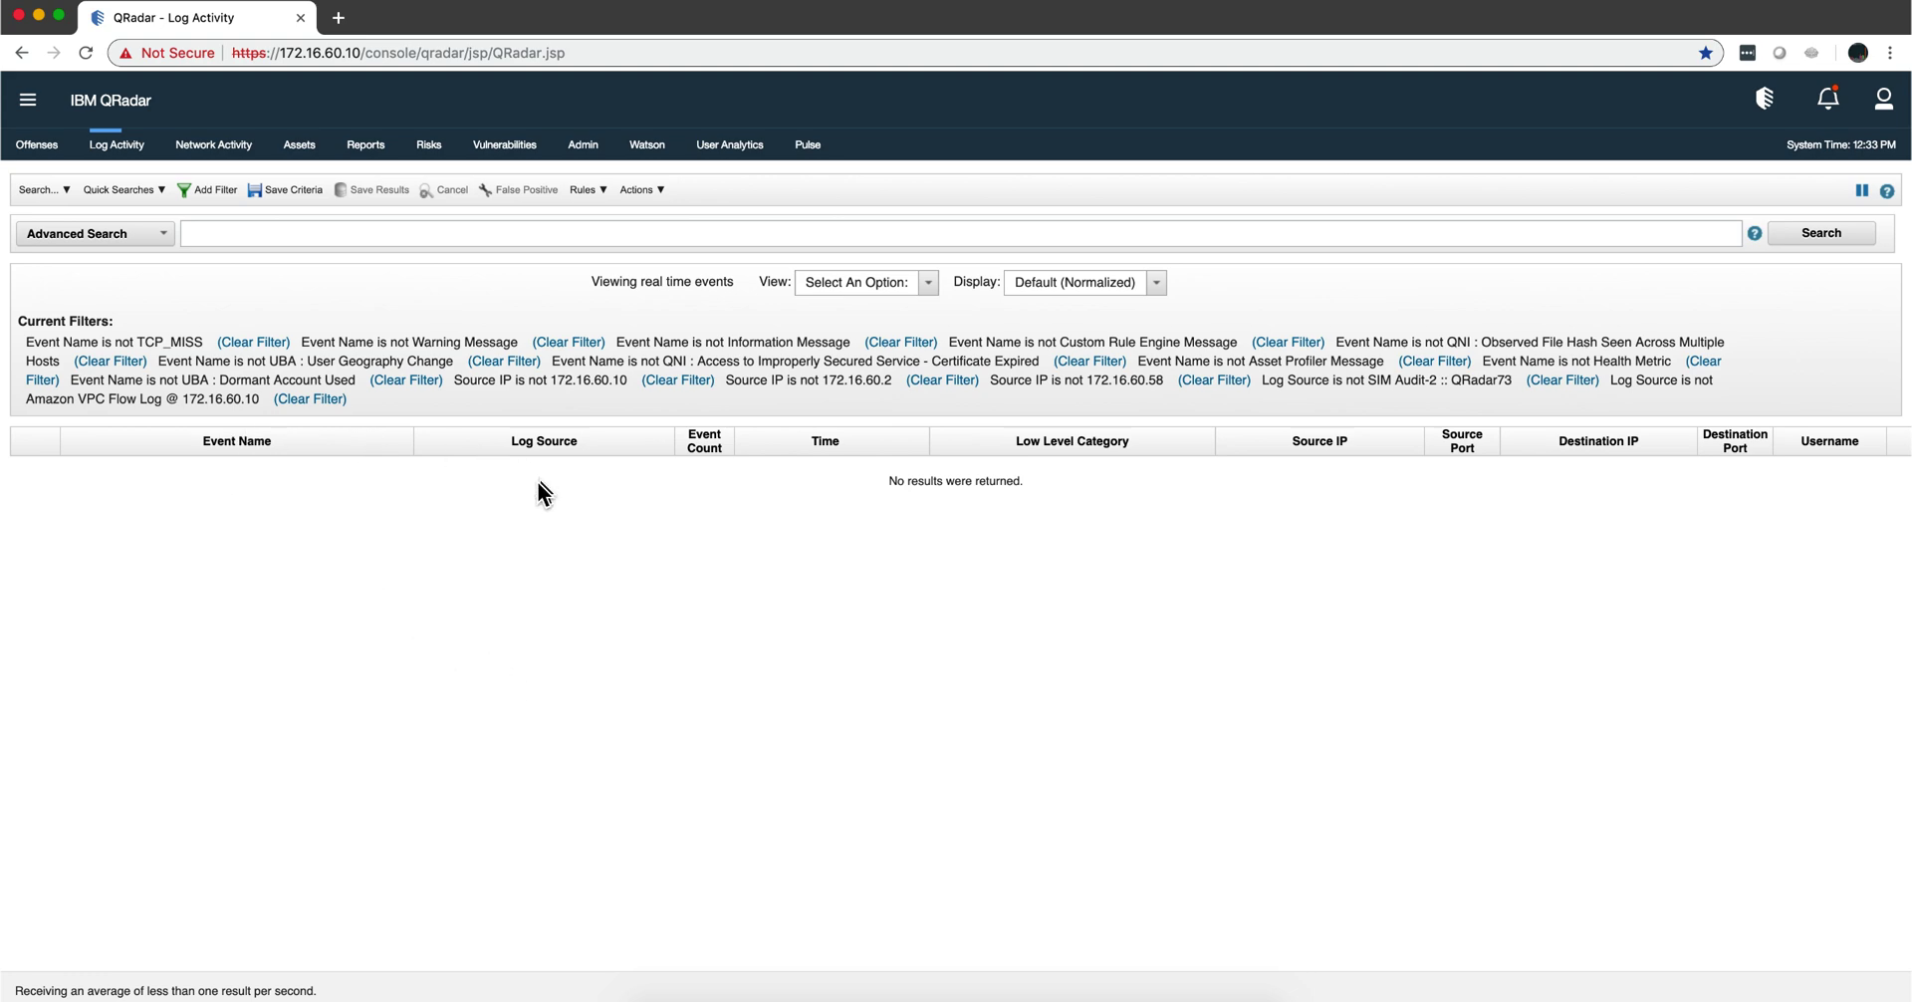
{"action": "left_click", "coordinate": [39, 15]}
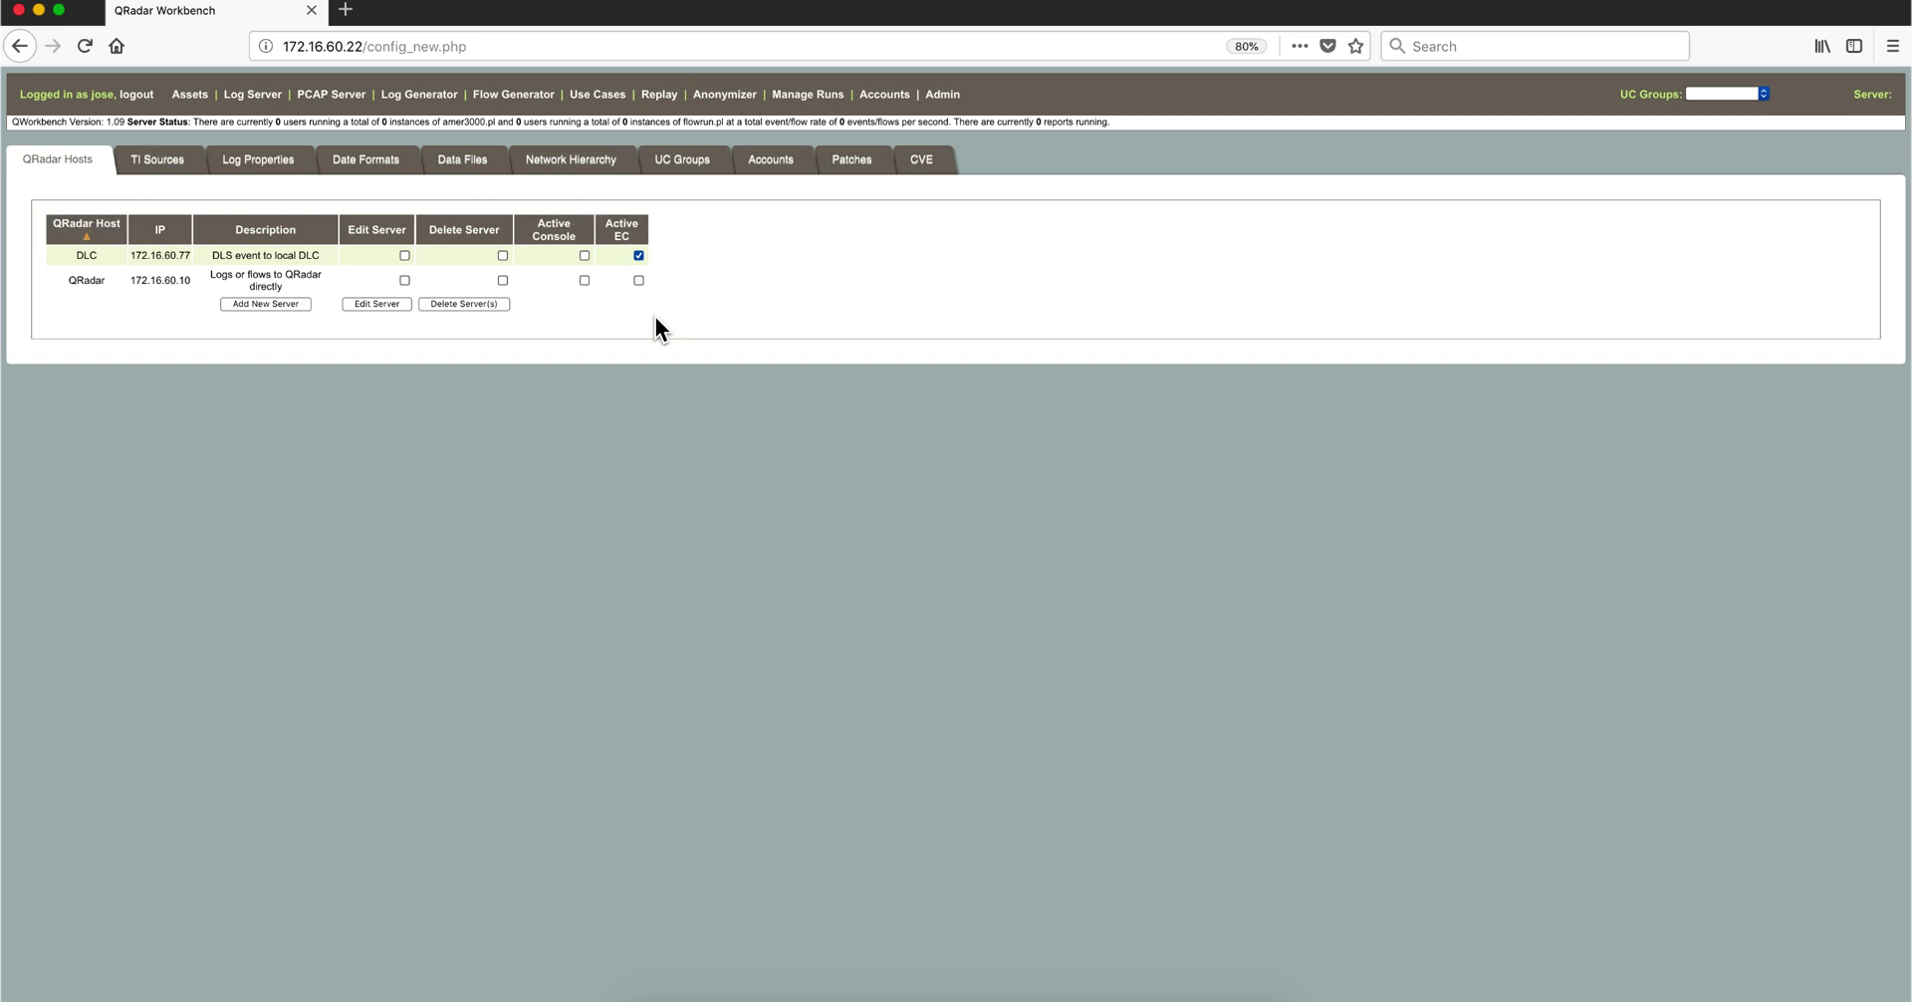
{"action": "left_click", "coordinate": [123, 262]}
- In Log Generator, filter events to vendor Cisco and device PIX, then go to the last page
{"action": "left_click", "coordinate": [419, 96]}
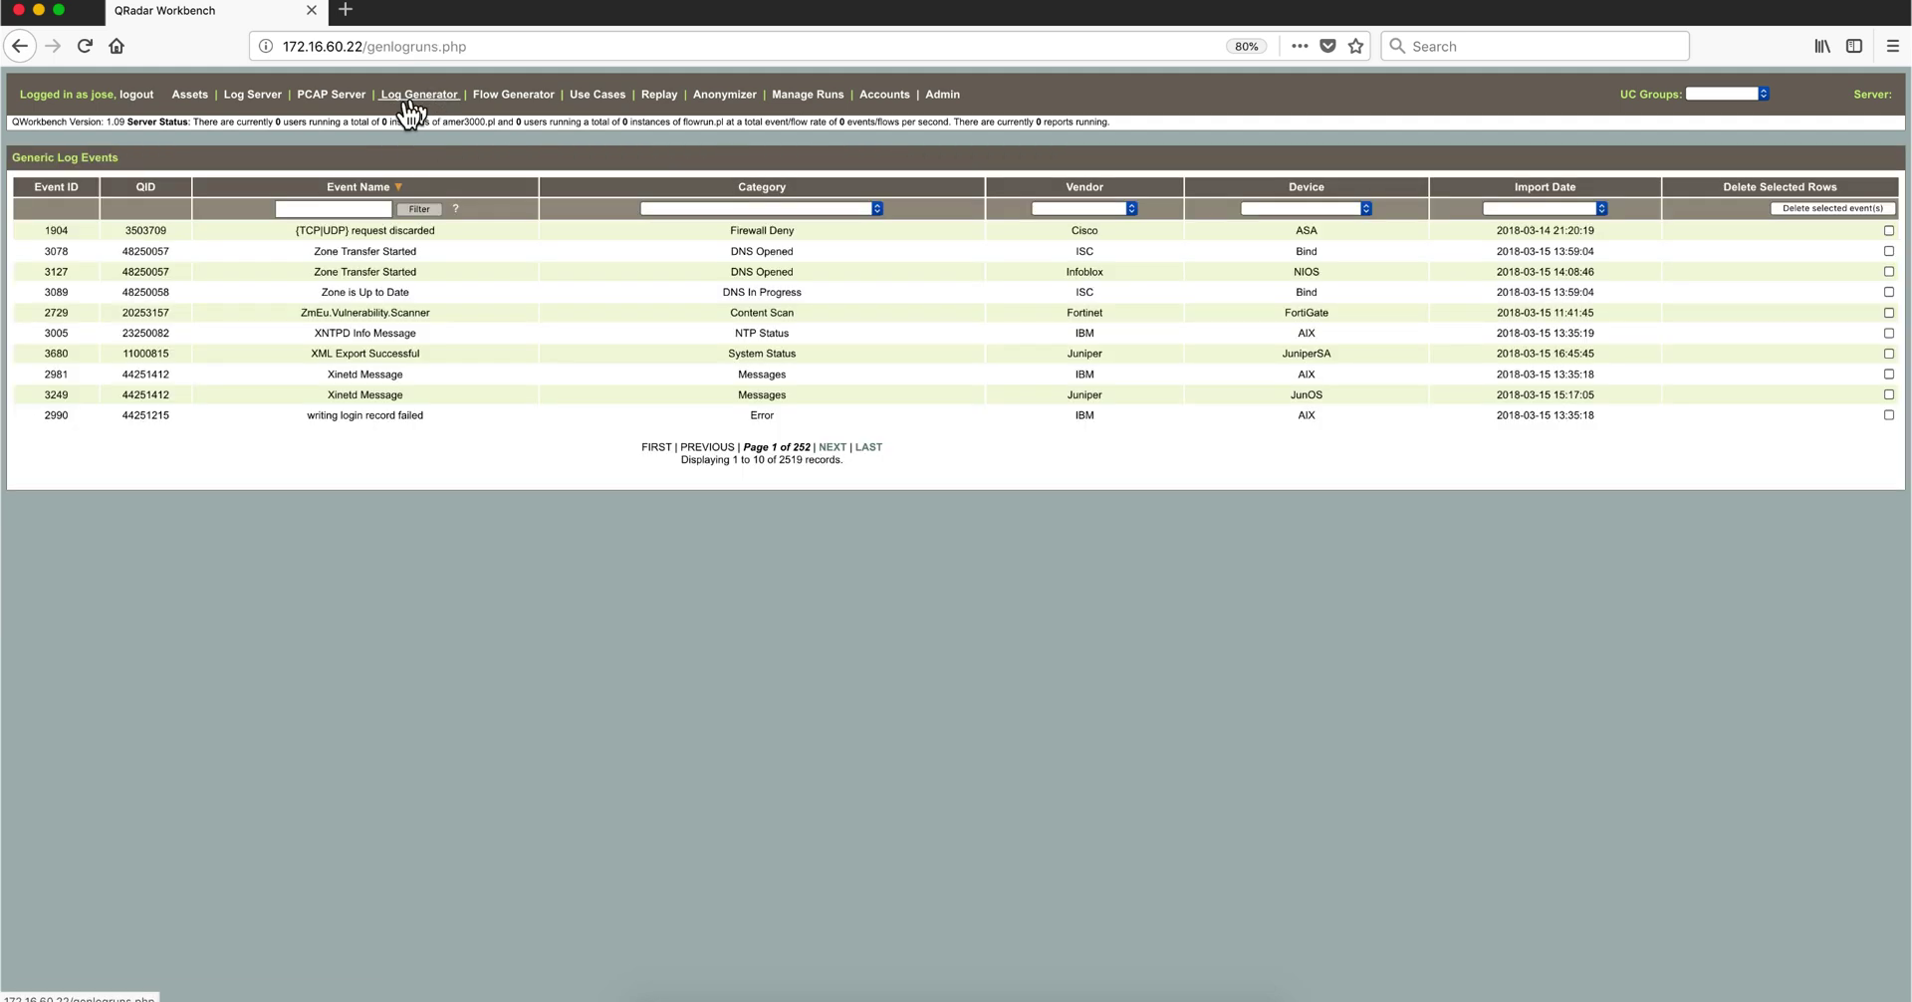
{"action": "left_click", "coordinate": [1132, 211]}
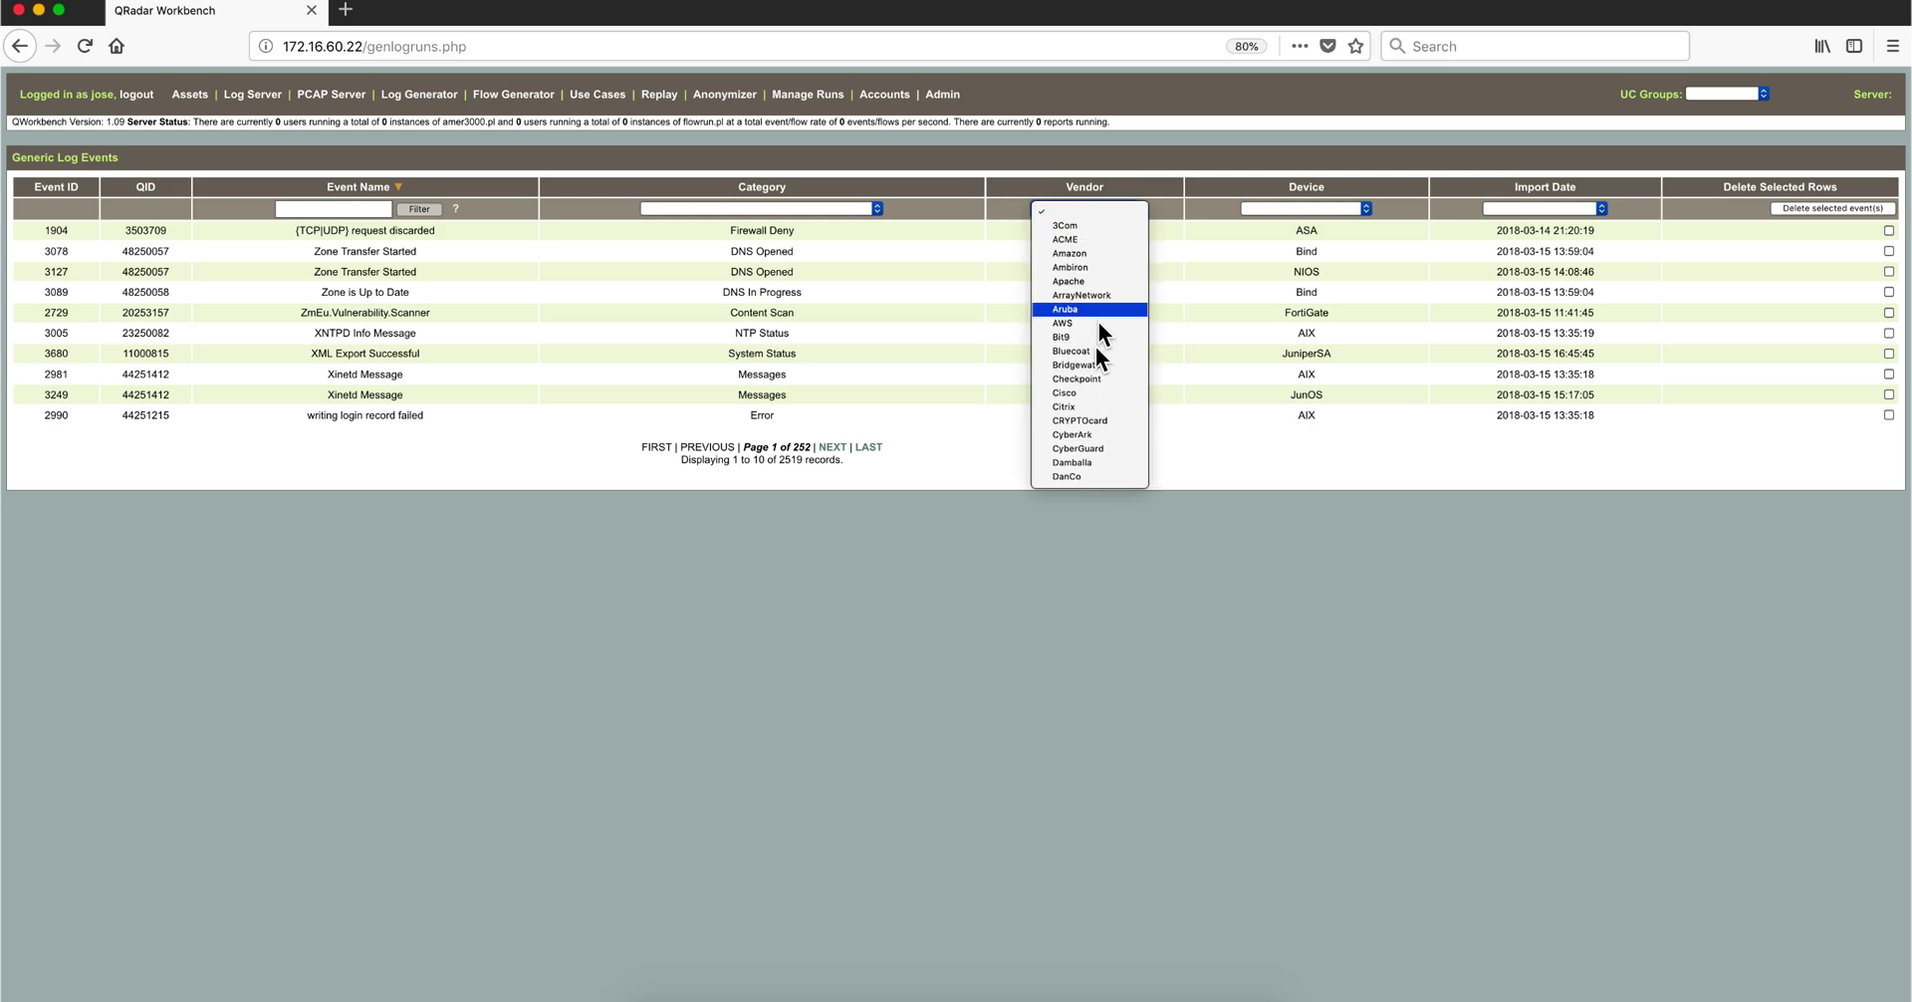
{"action": "left_click", "coordinate": [1092, 392]}
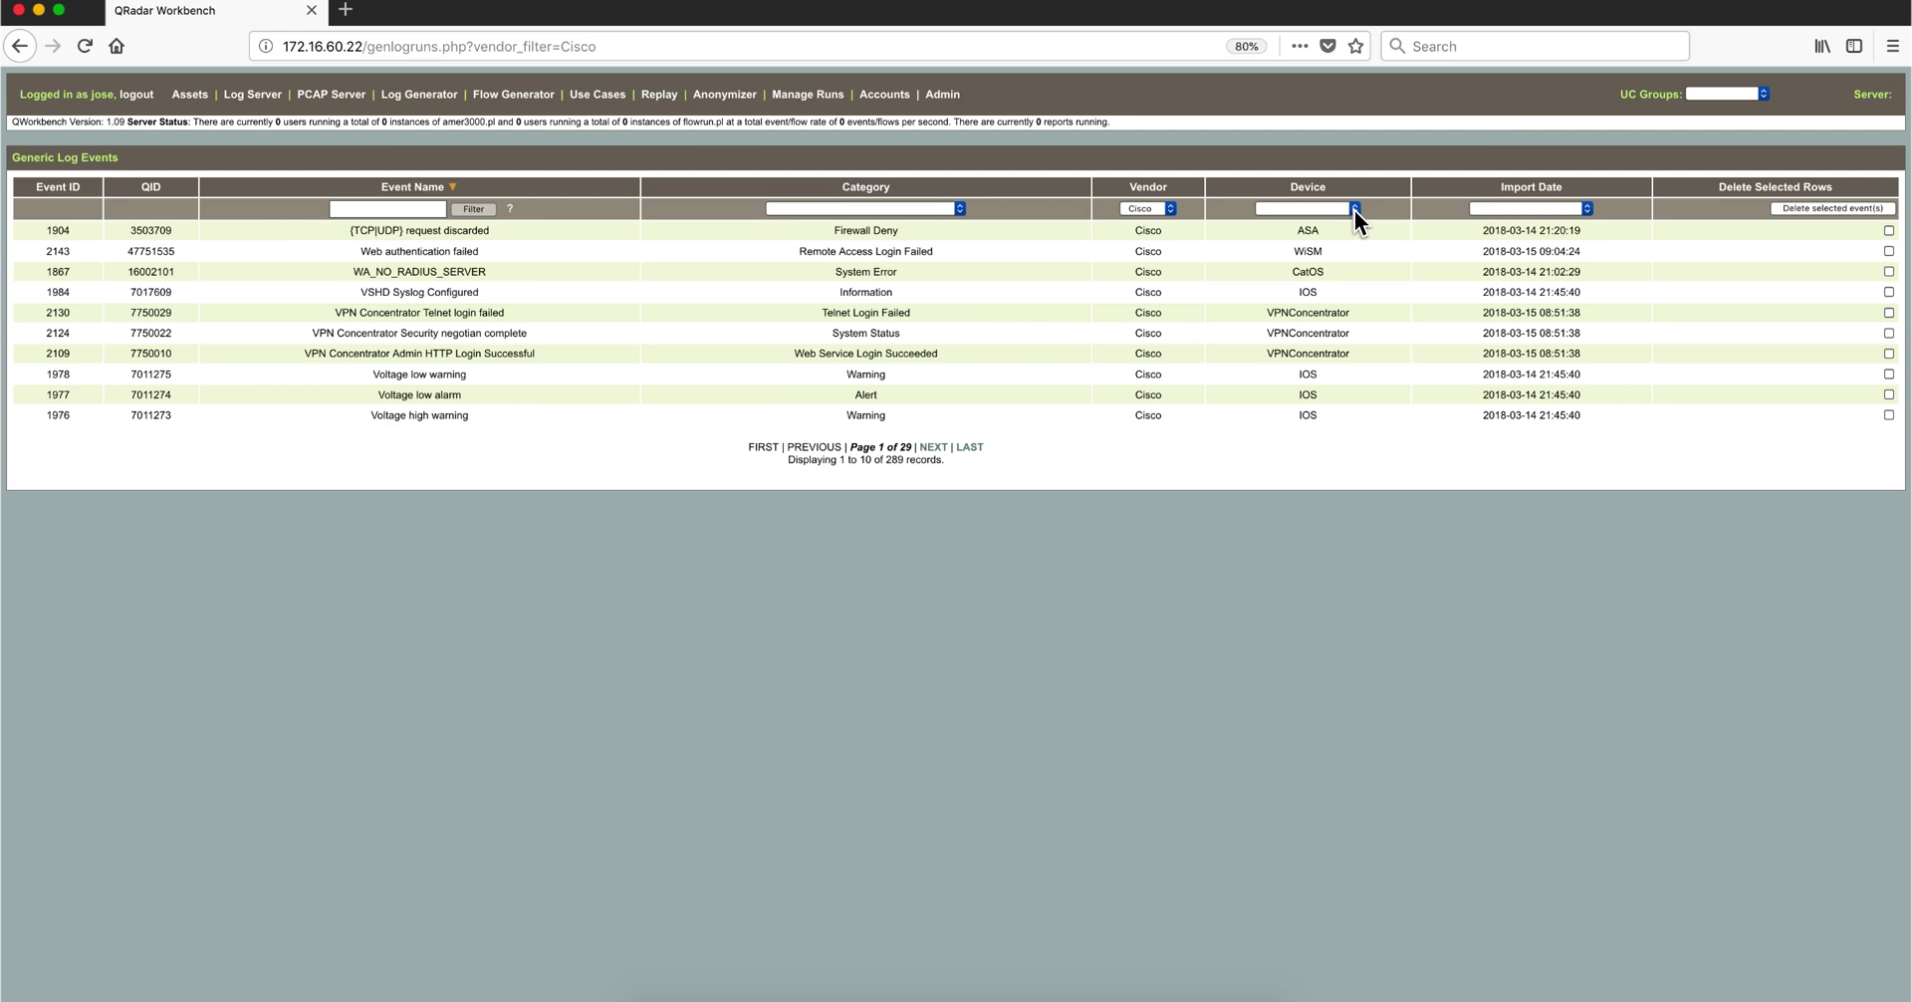
{"action": "left_click", "coordinate": [1354, 211]}
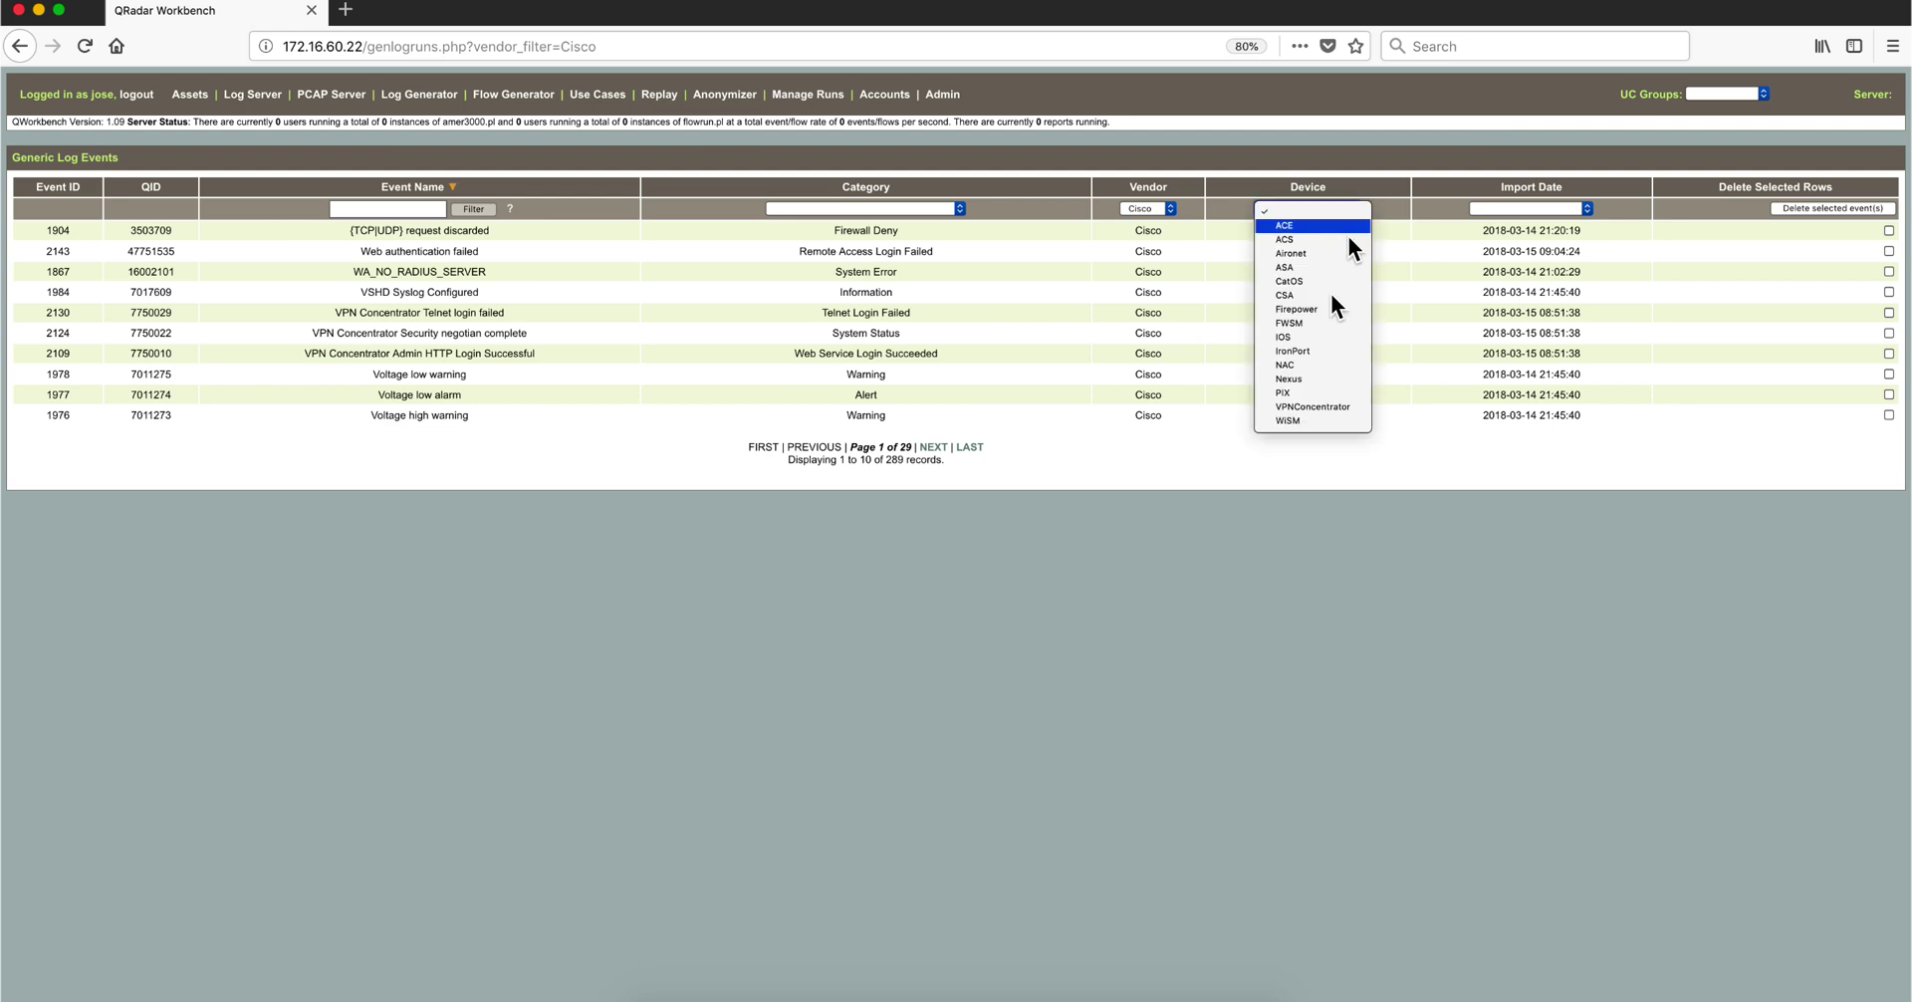
{"action": "left_click", "coordinate": [1306, 392]}
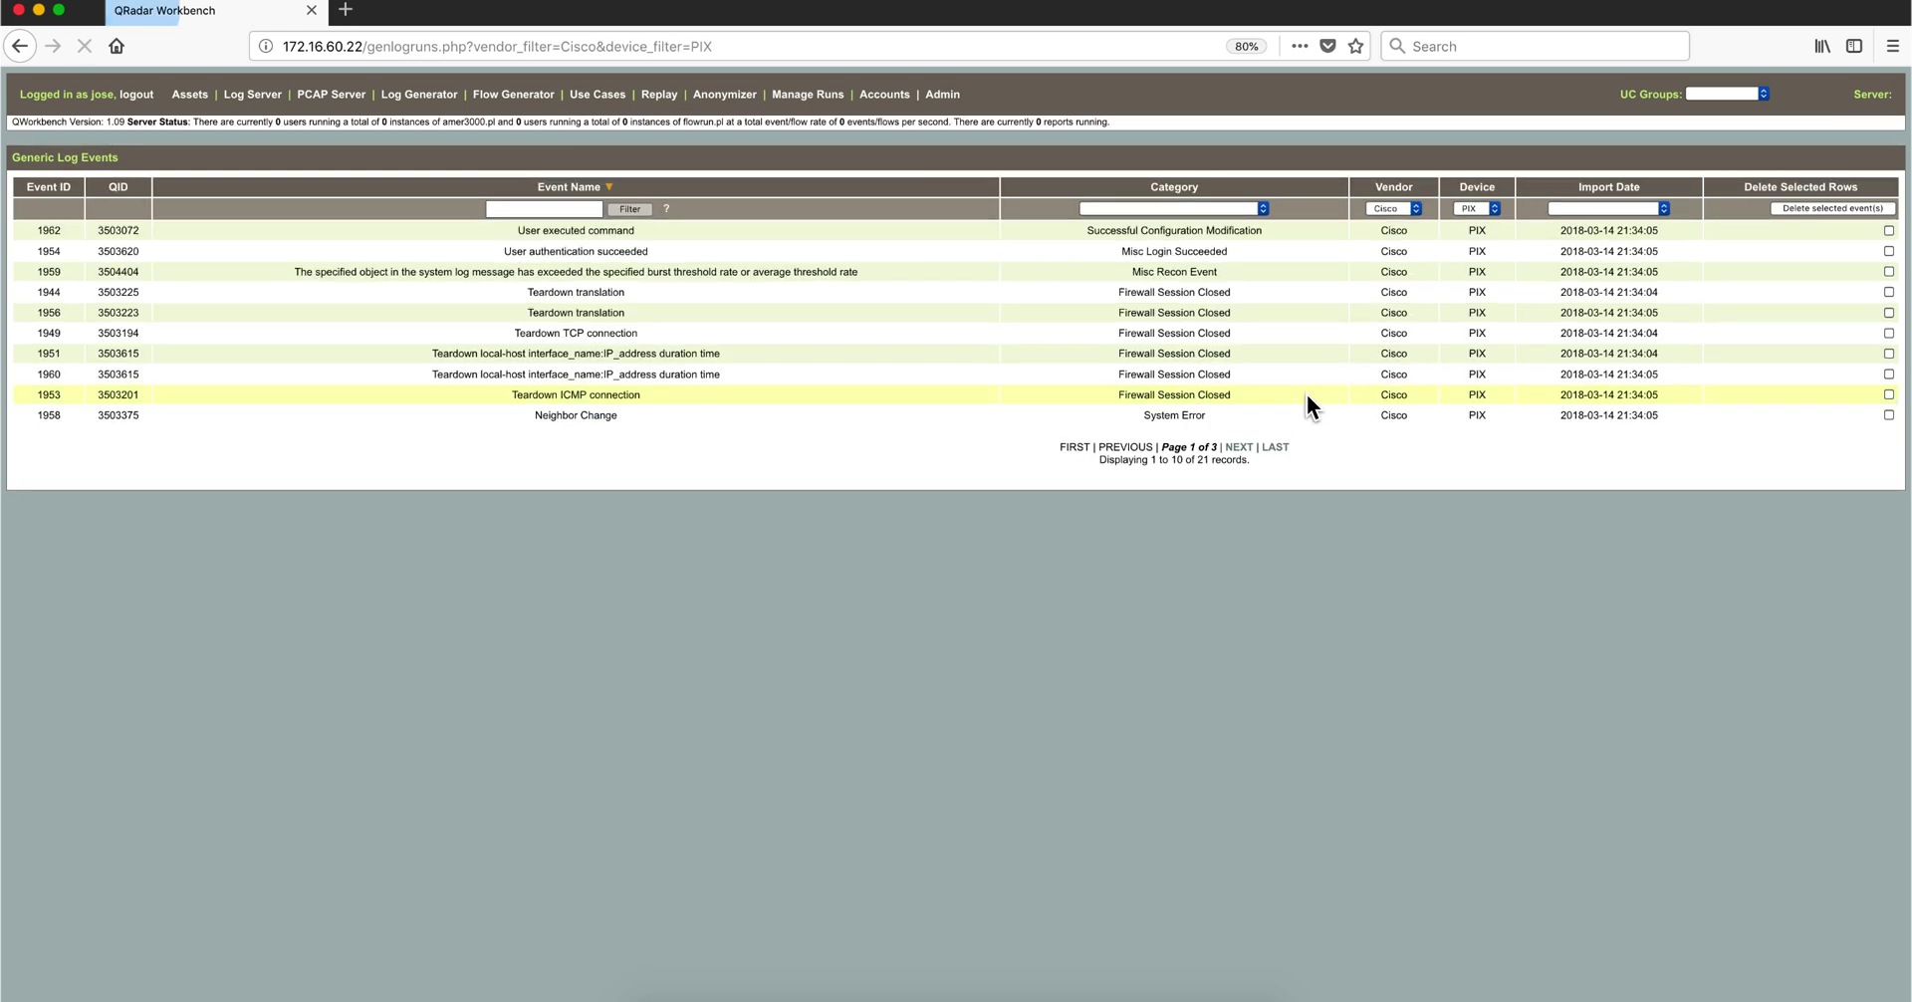
{"action": "left_click", "coordinate": [1273, 451]}
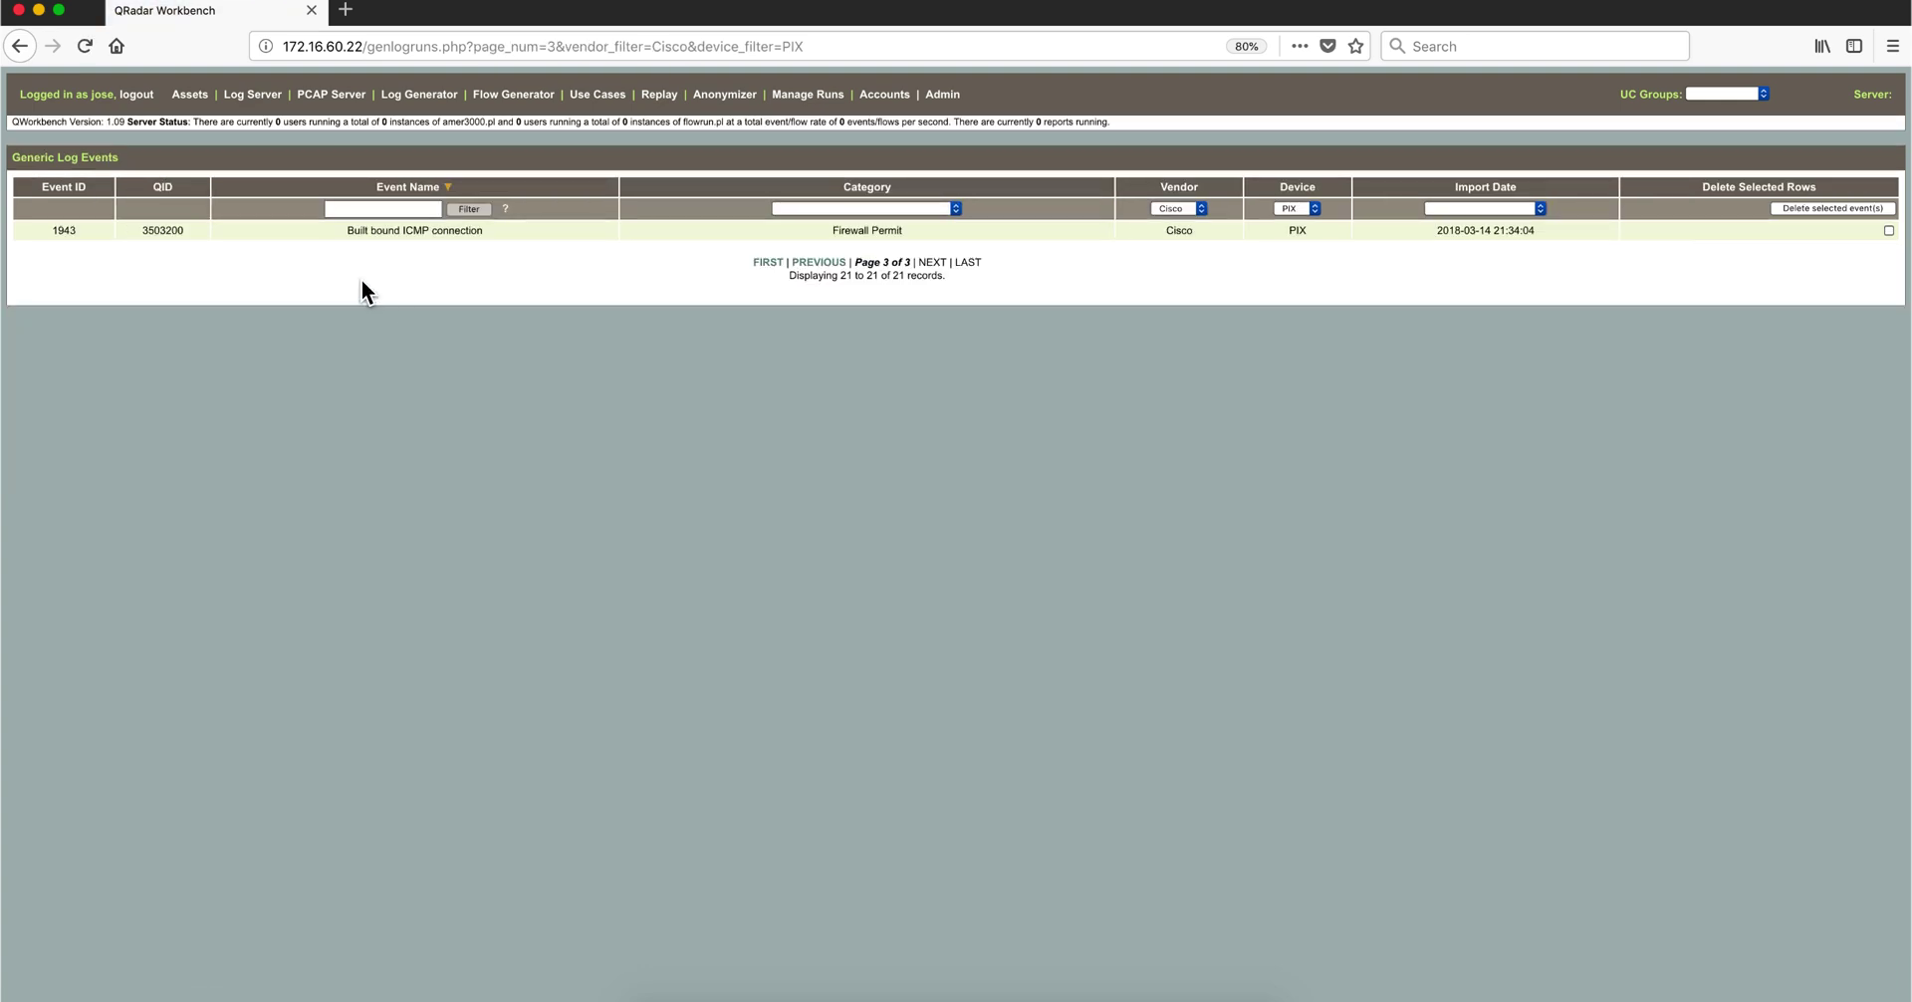
- Select the Built bound ICMP connection event with sourceip 172.16.60.204 and destinationip 172.16.60.203
{"action": "left_click", "coordinate": [394, 231]}
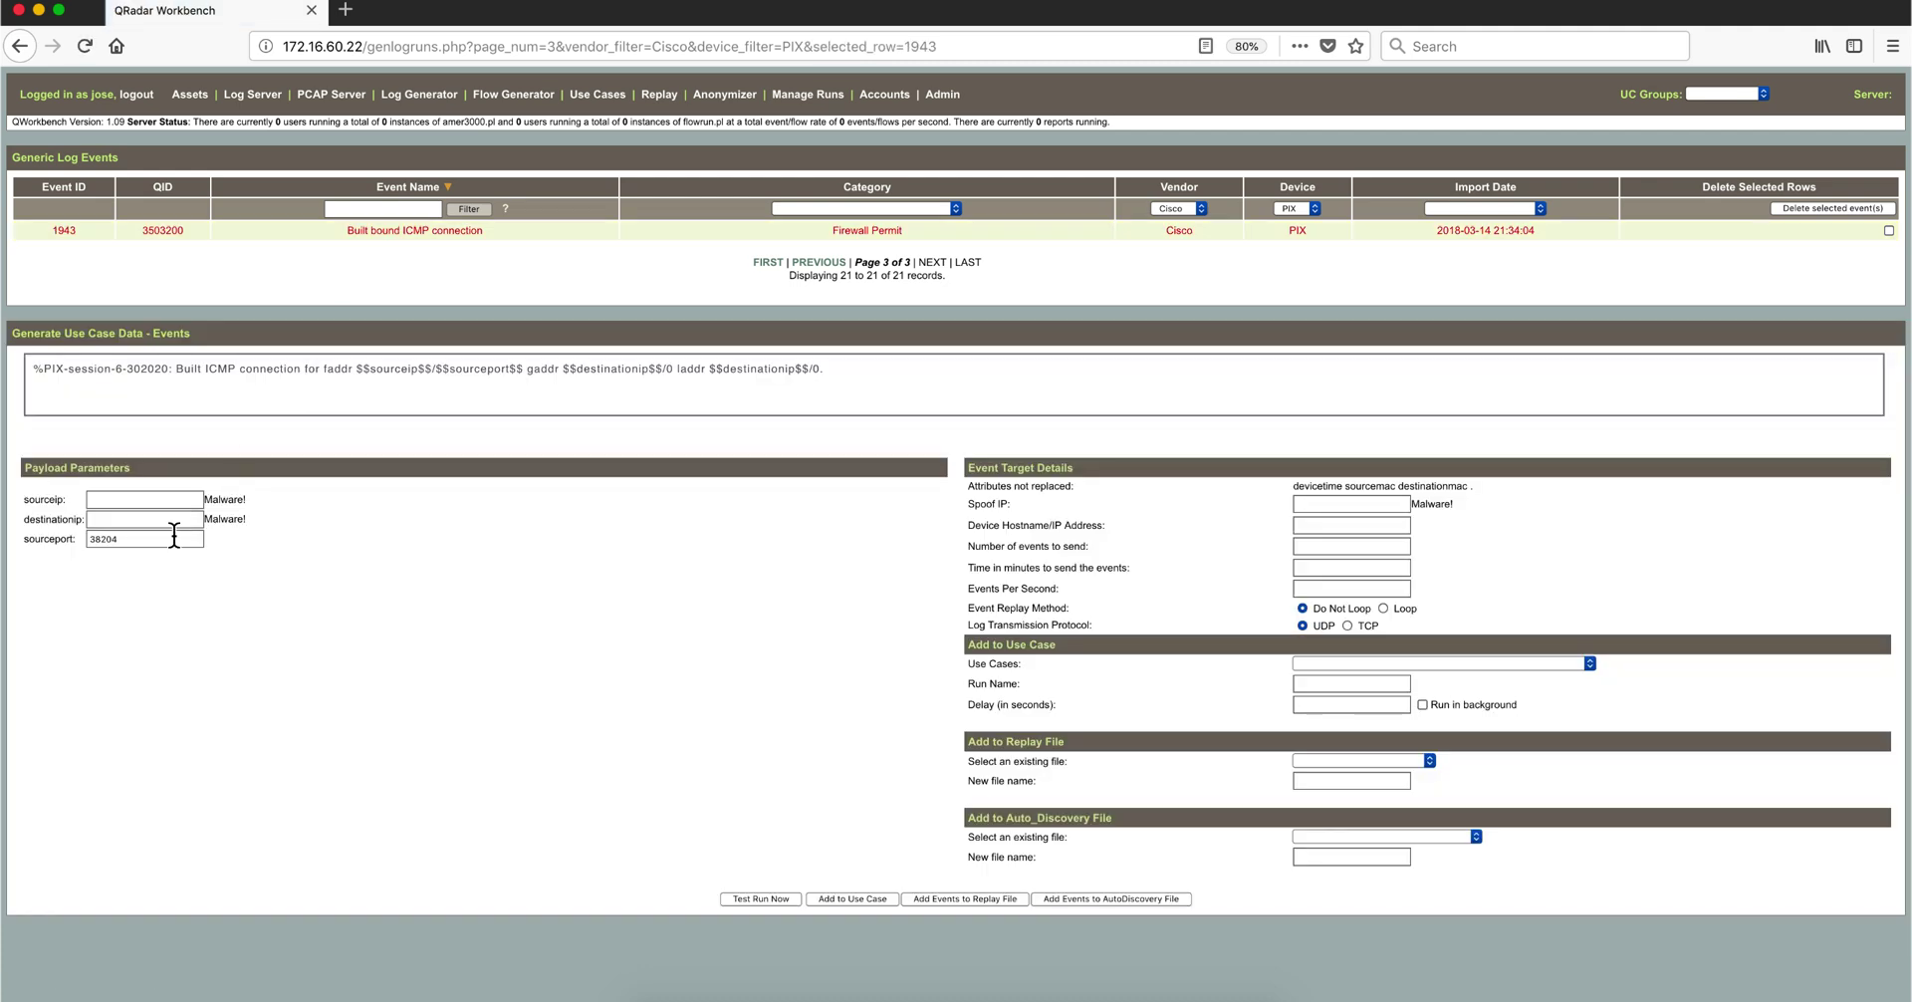
{"action": "left_click", "coordinate": [130, 500]}
{"action": "type", "text": "172"}
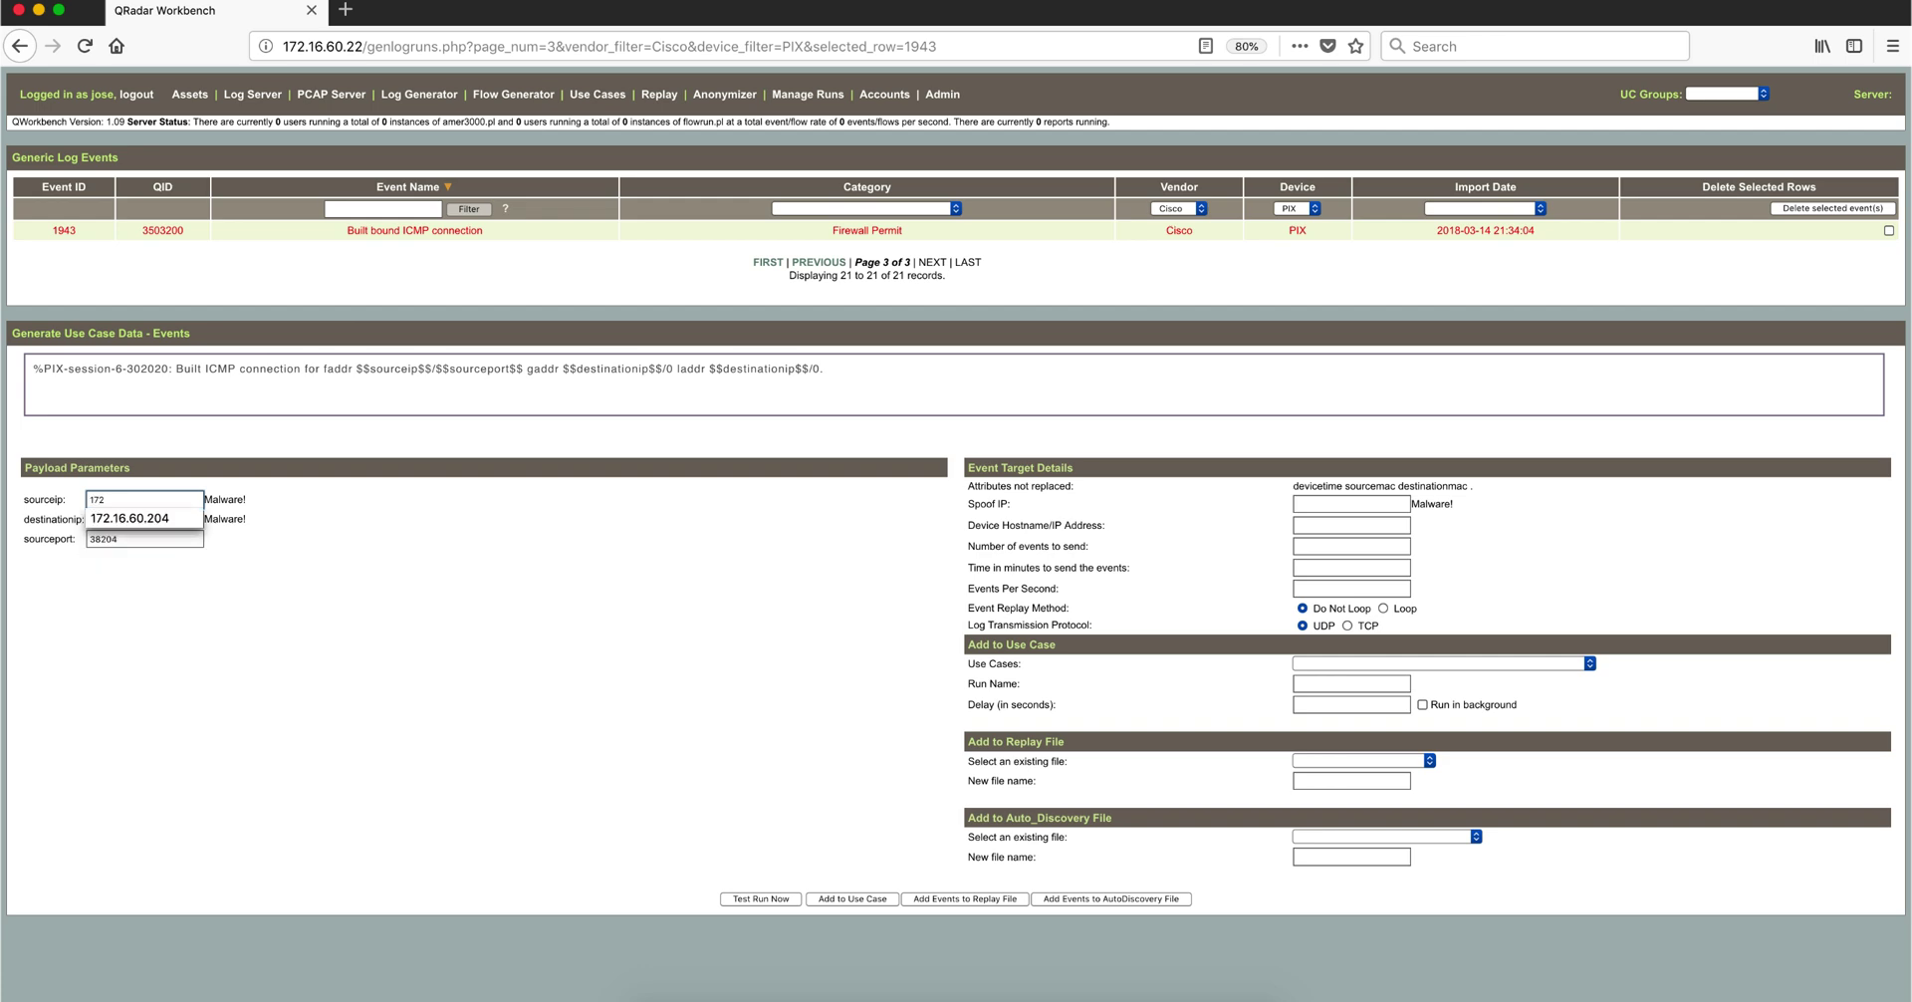
{"action": "left_click", "coordinate": [117, 518]}
{"action": "left_click", "coordinate": [103, 517]}
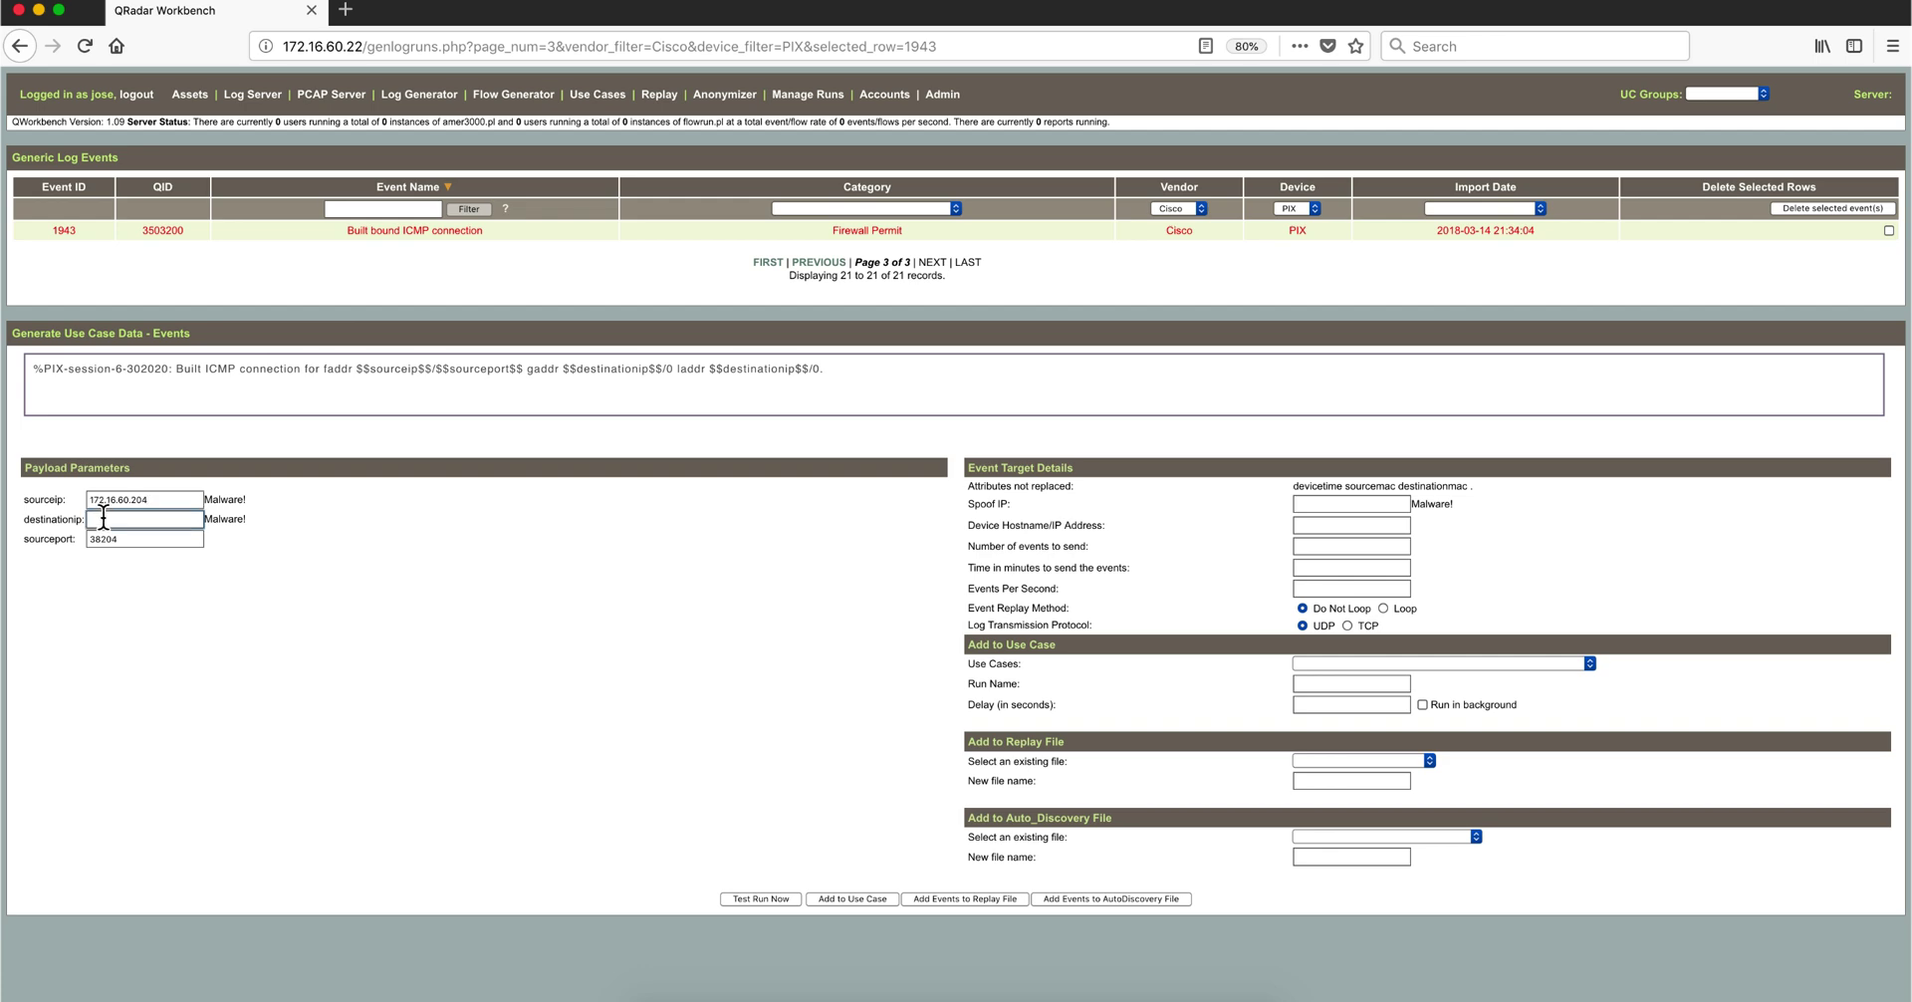
{"action": "type", "text": "172"}
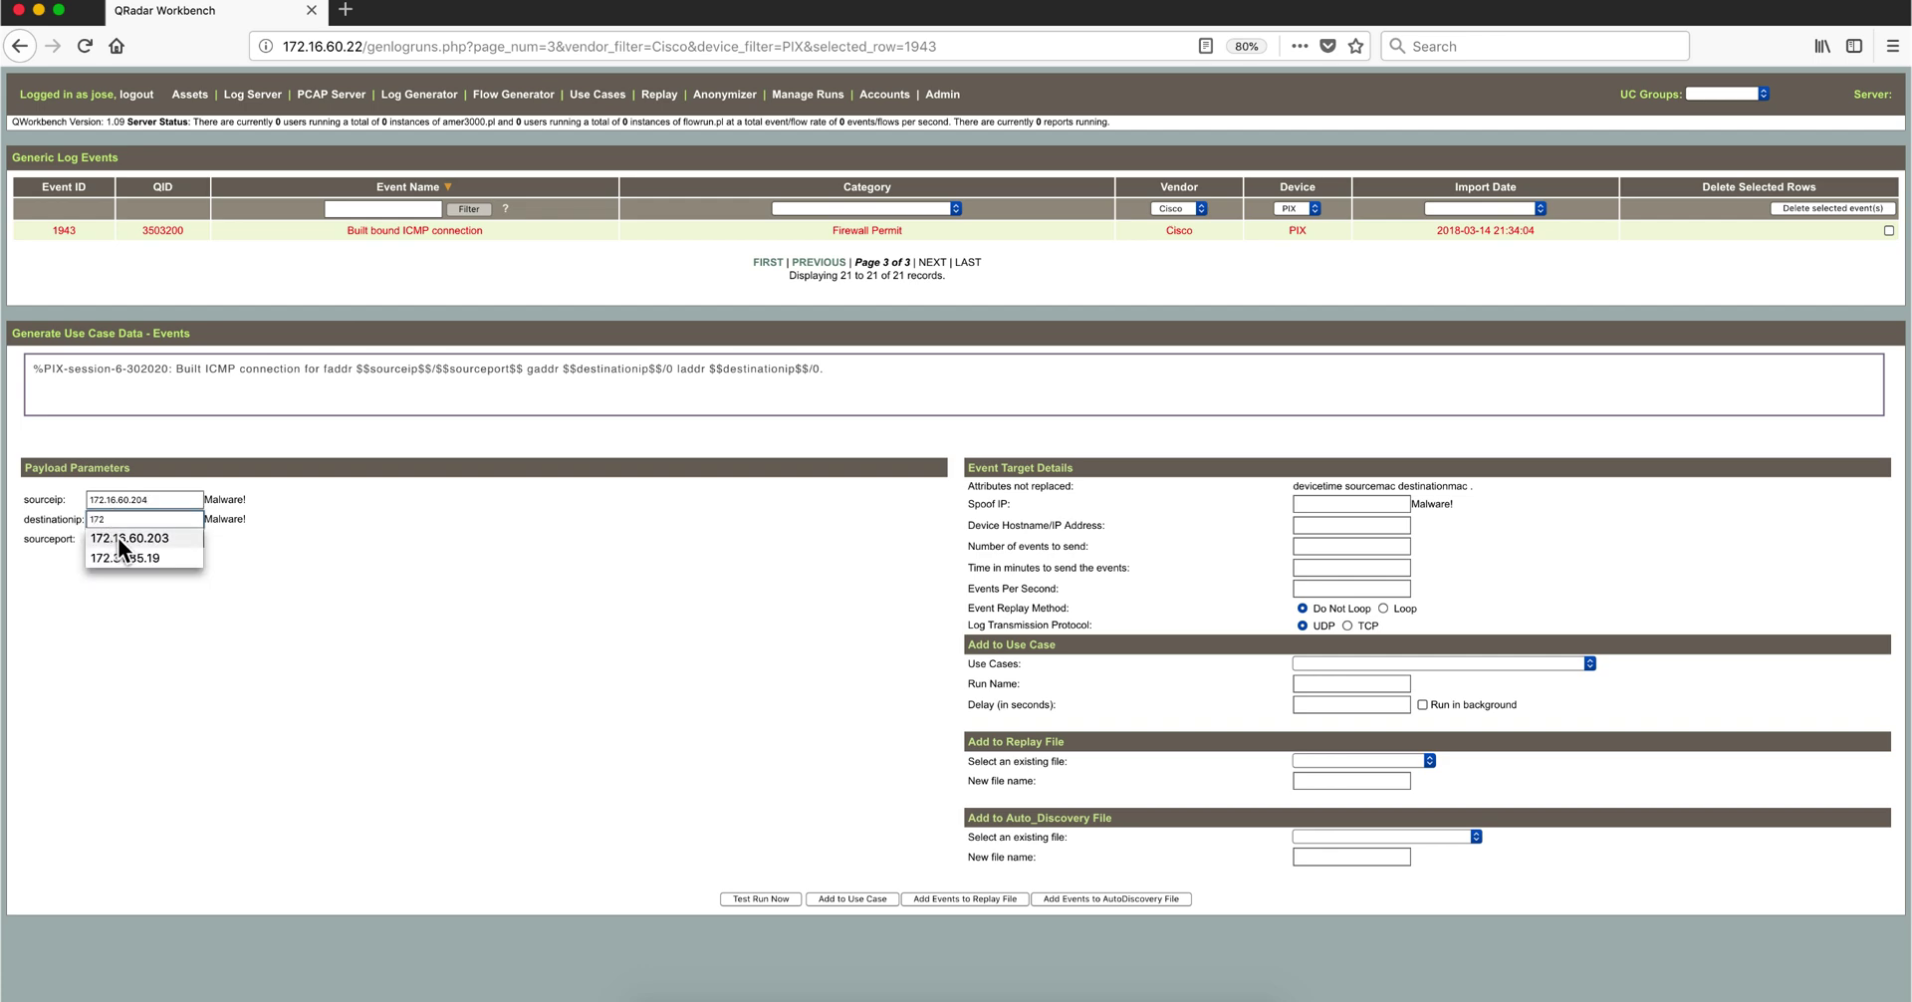
{"action": "left_click", "coordinate": [120, 539]}
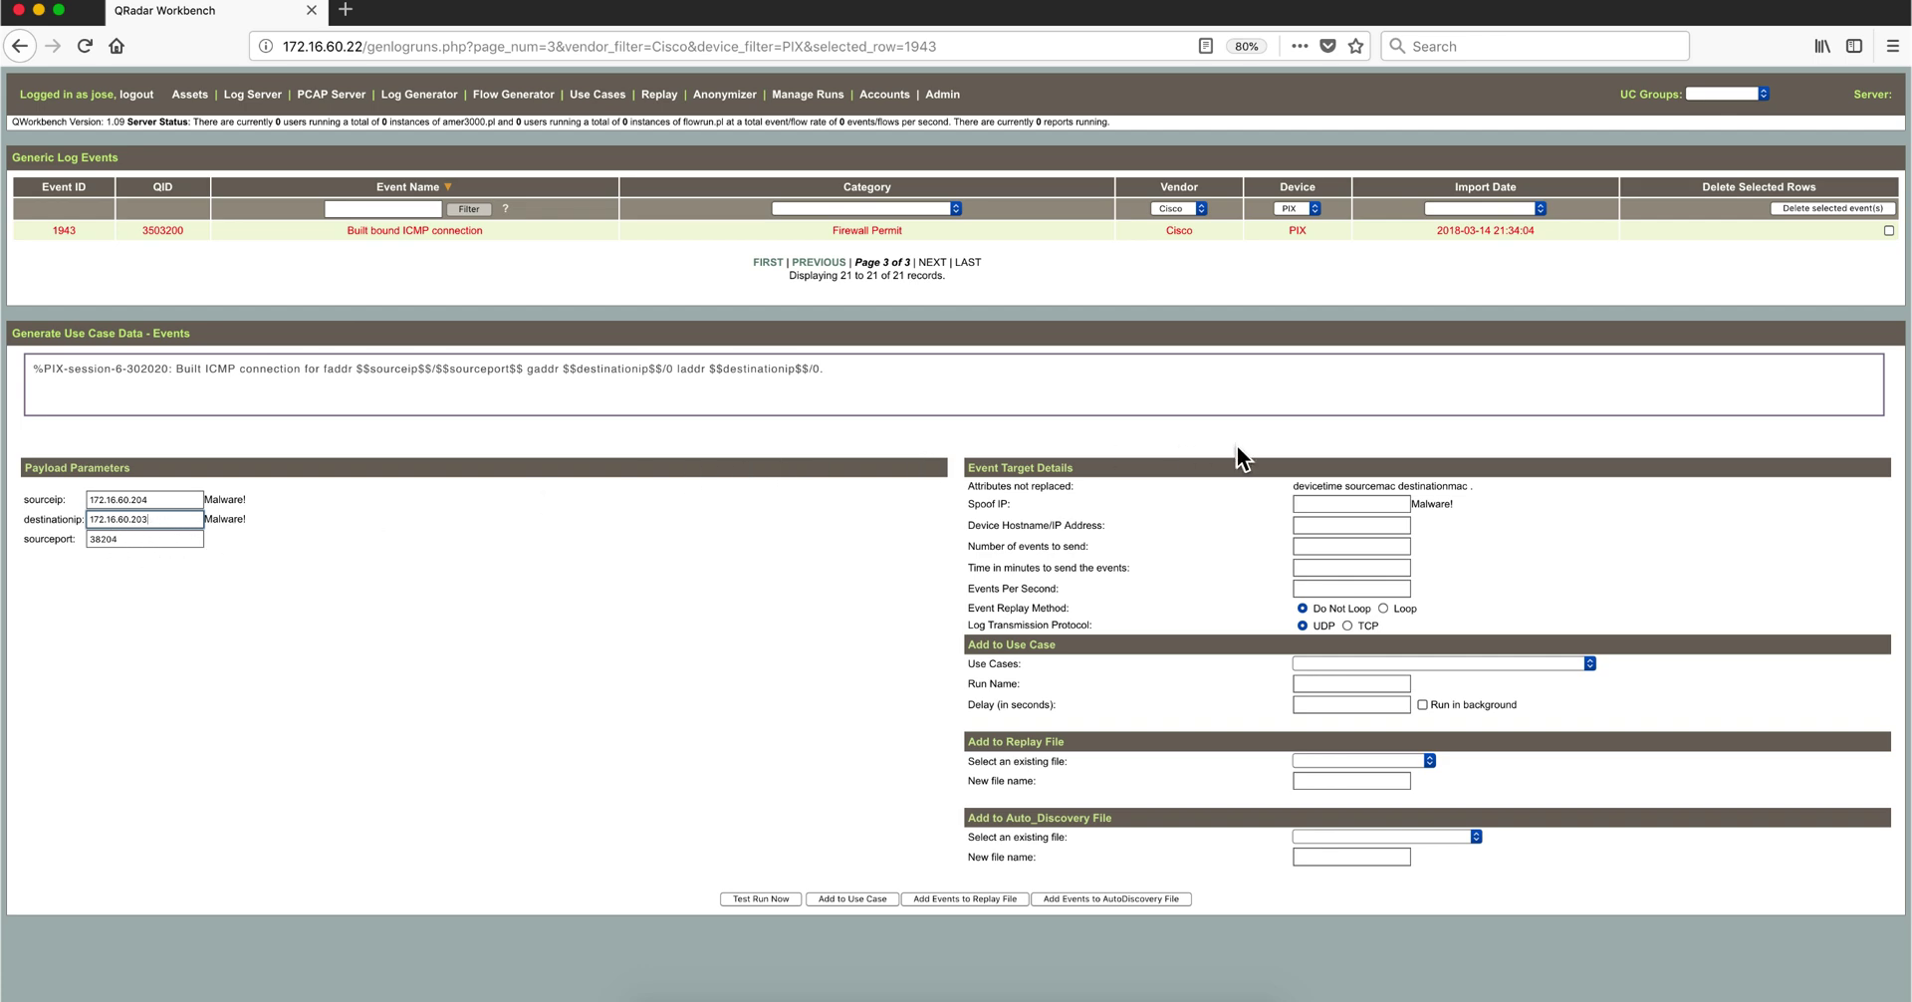
- Set the event rate to 100 per second and the number of events to 50
{"action": "left_click", "coordinate": [1313, 585]}
{"action": "type", "text": "1"}
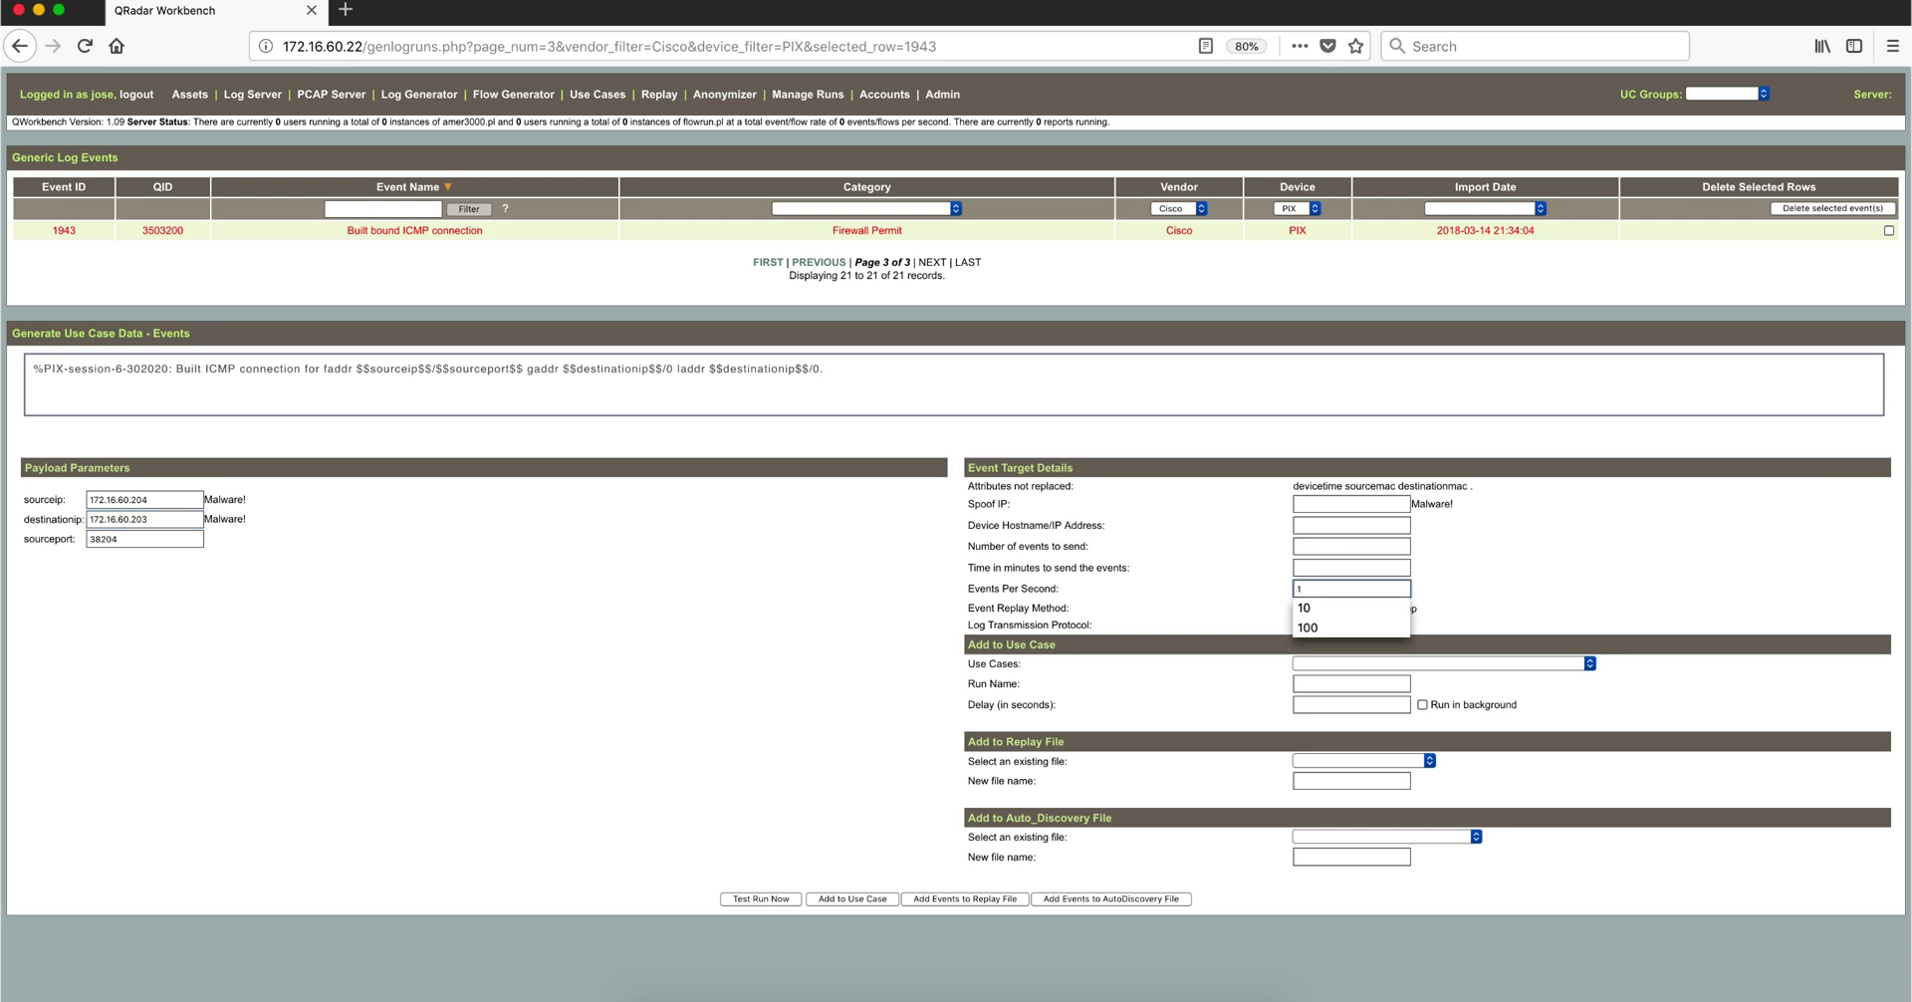
{"action": "type", "text": "00"}
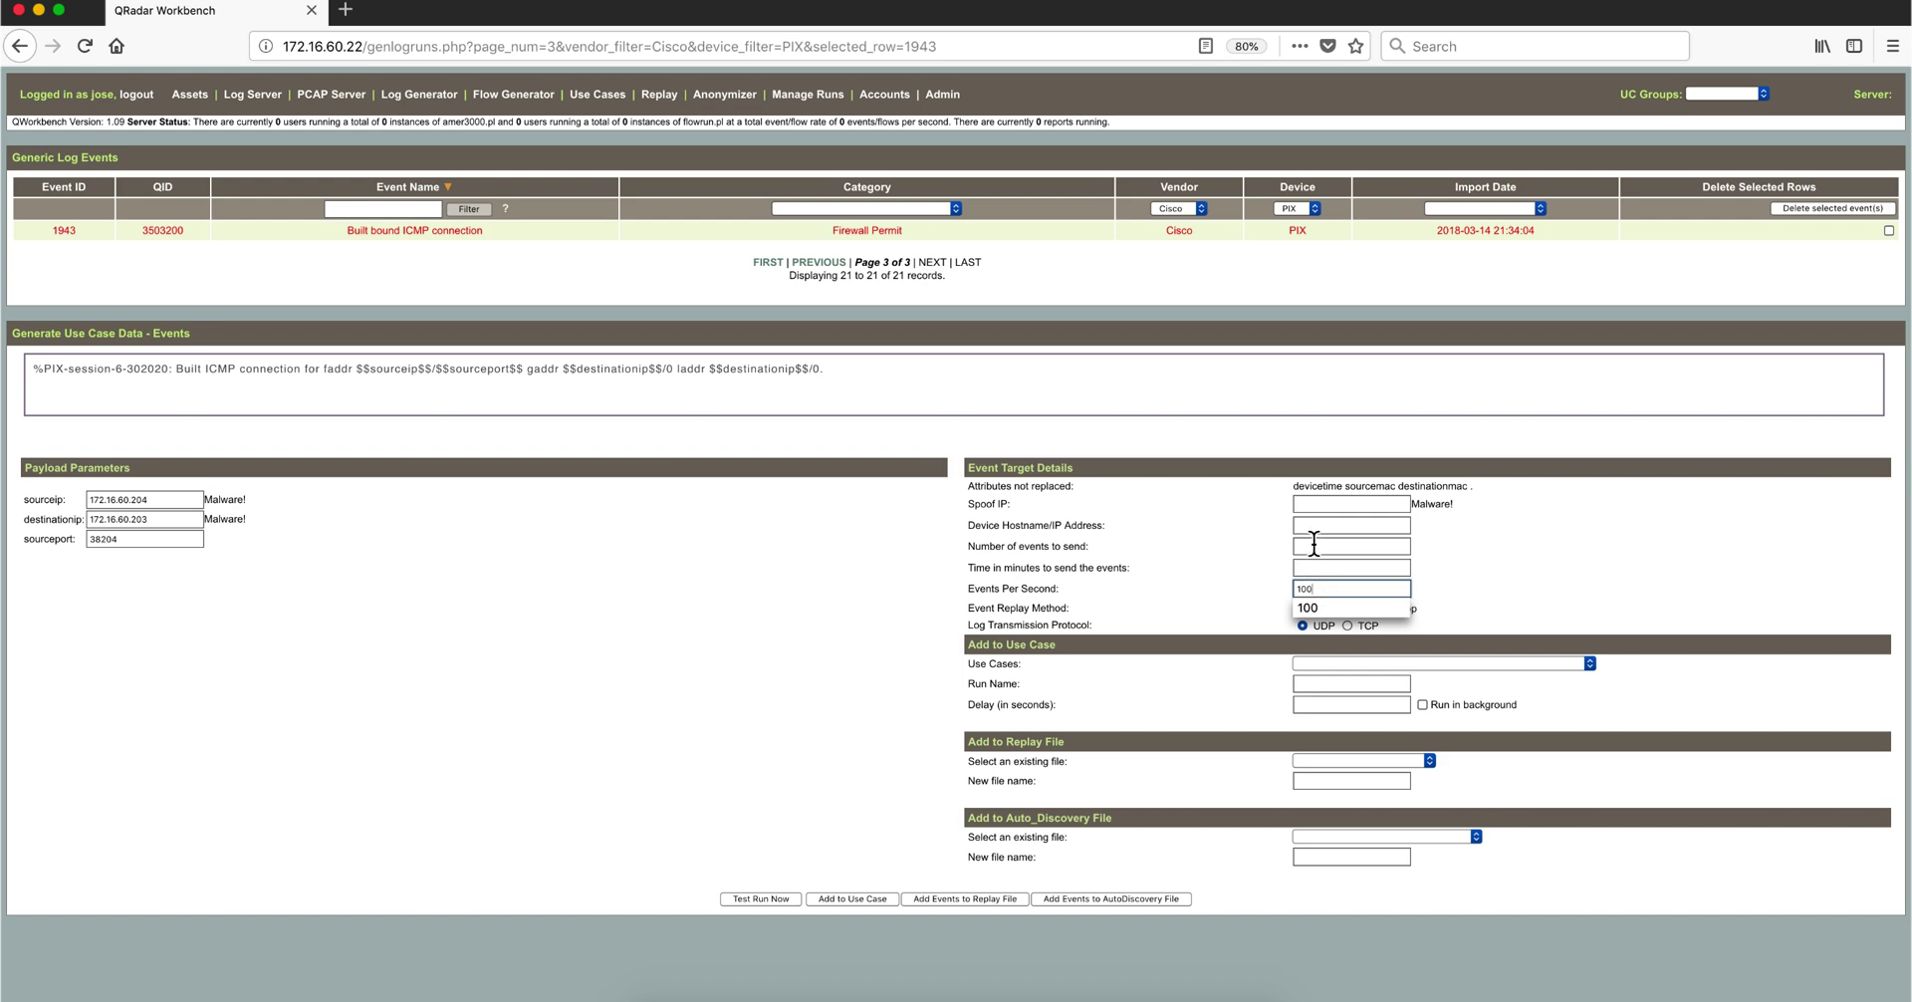
{"action": "left_click", "coordinate": [1313, 545]}
{"action": "type", "text": "50"}
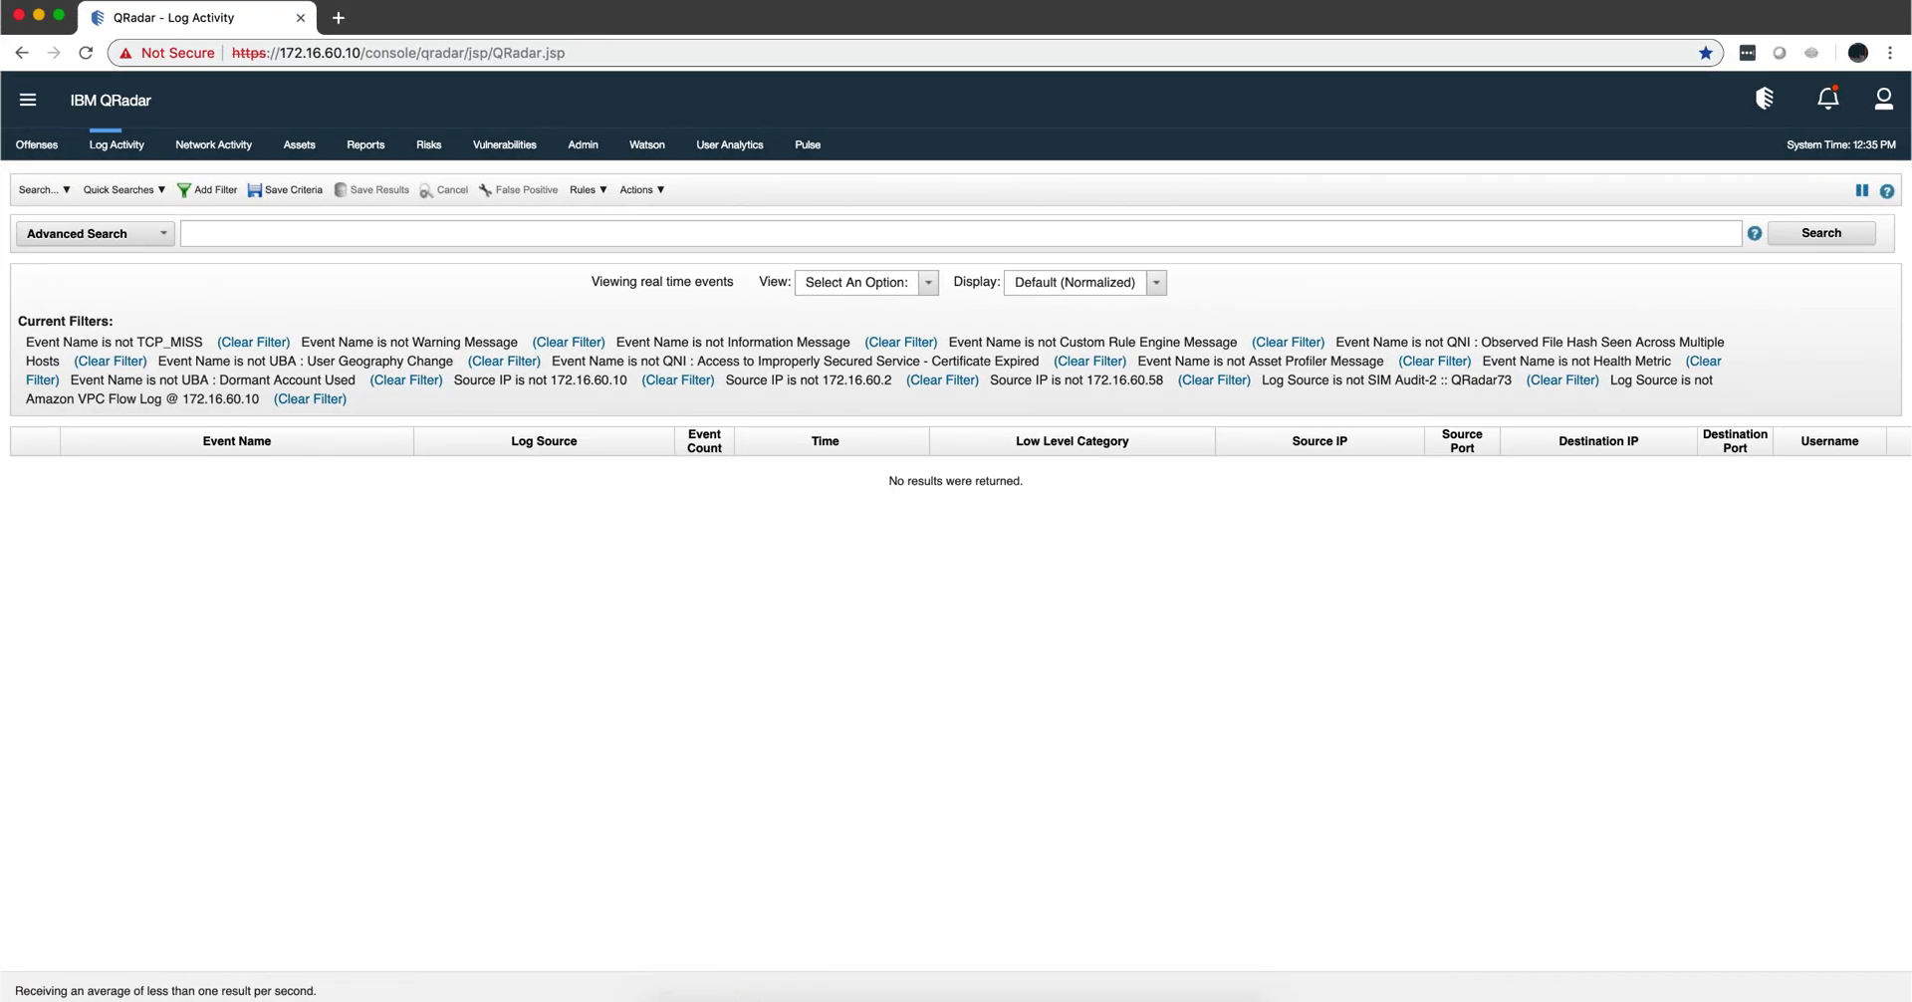
- Run the PIX test from Workbench and review the Unknown log events from SIM Generic Log DSM-7
{"action": "left_click", "coordinate": [802, 998]}
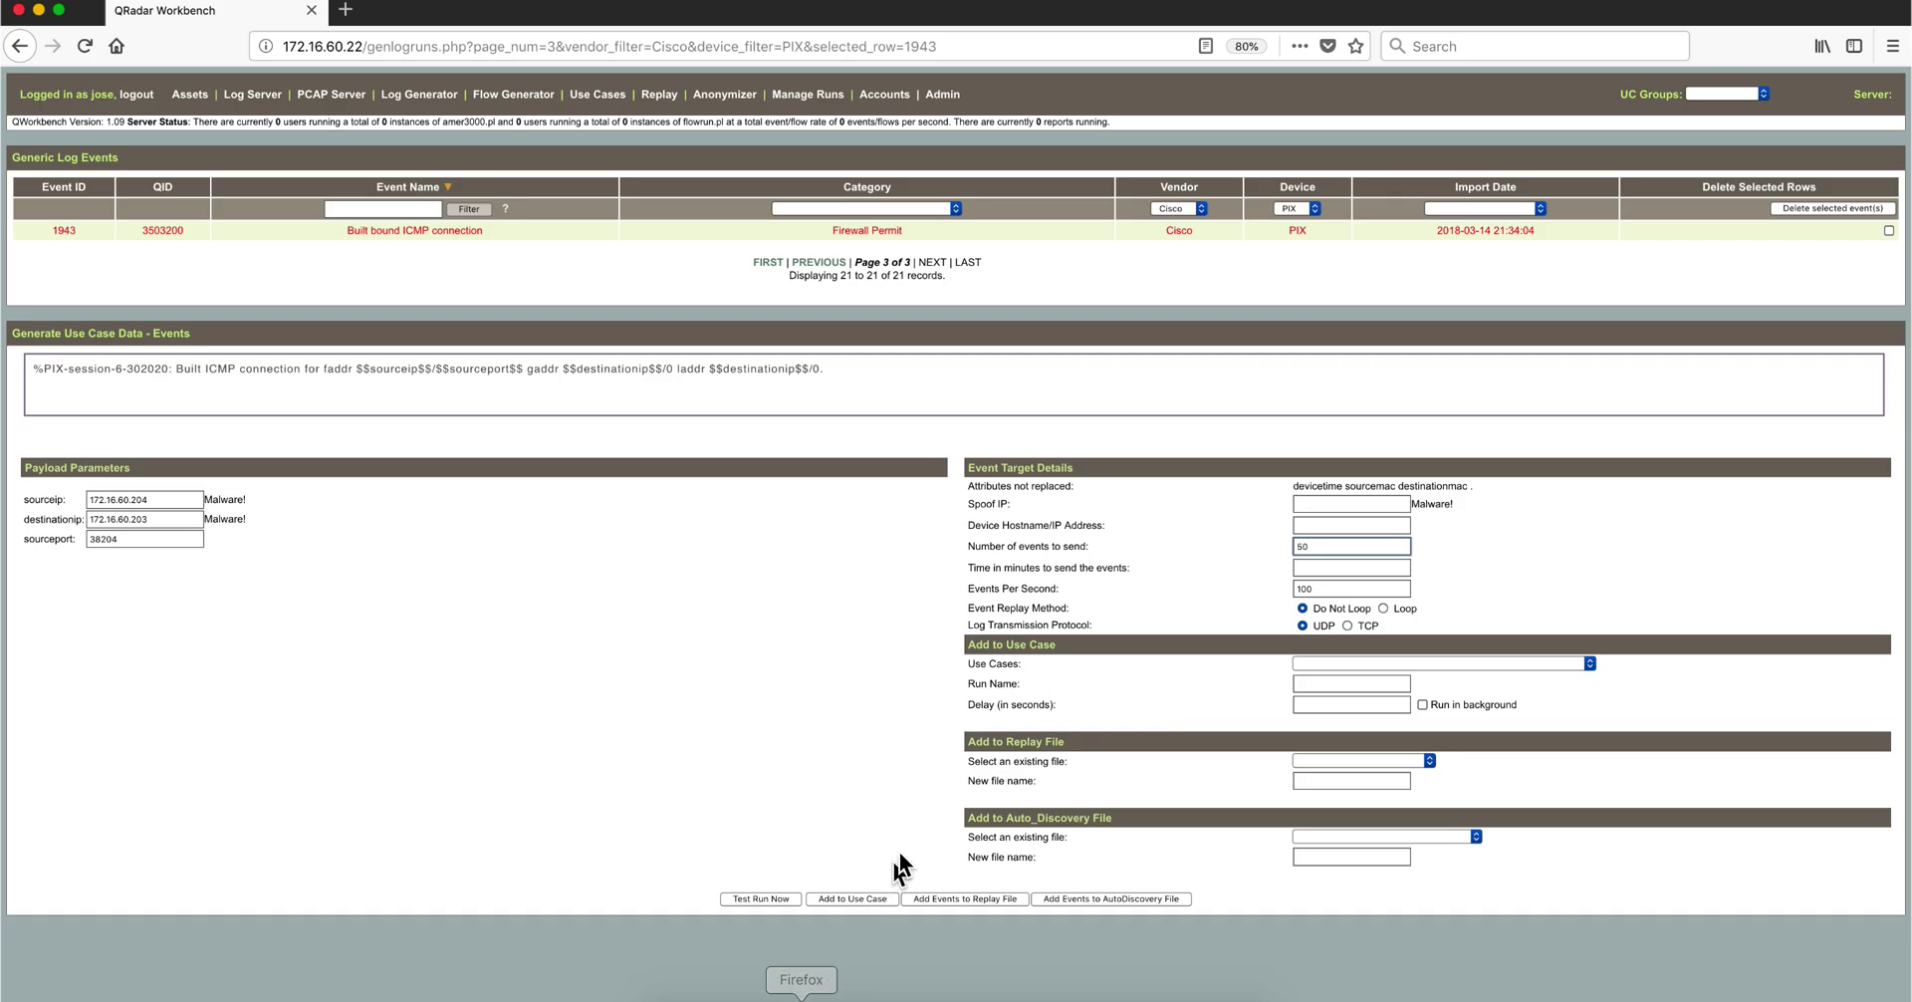
{"action": "left_click", "coordinate": [768, 899]}
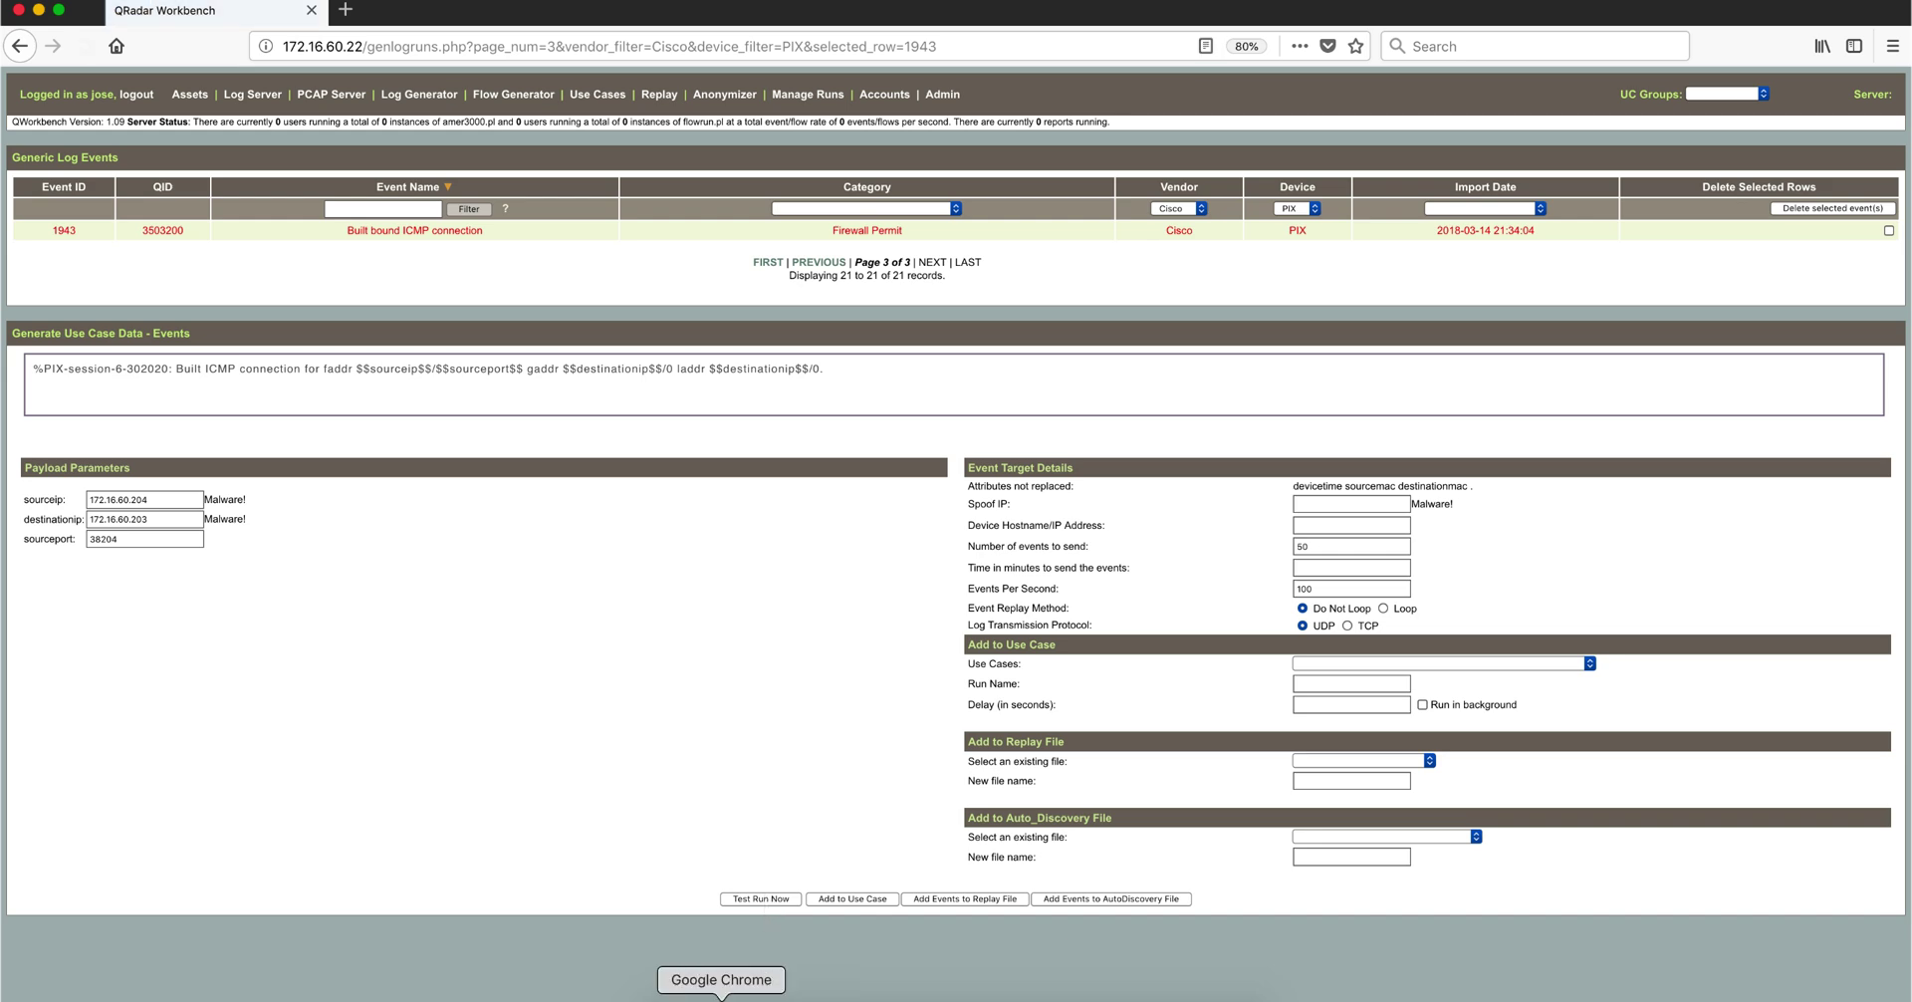
{"action": "left_click", "coordinate": [721, 998]}
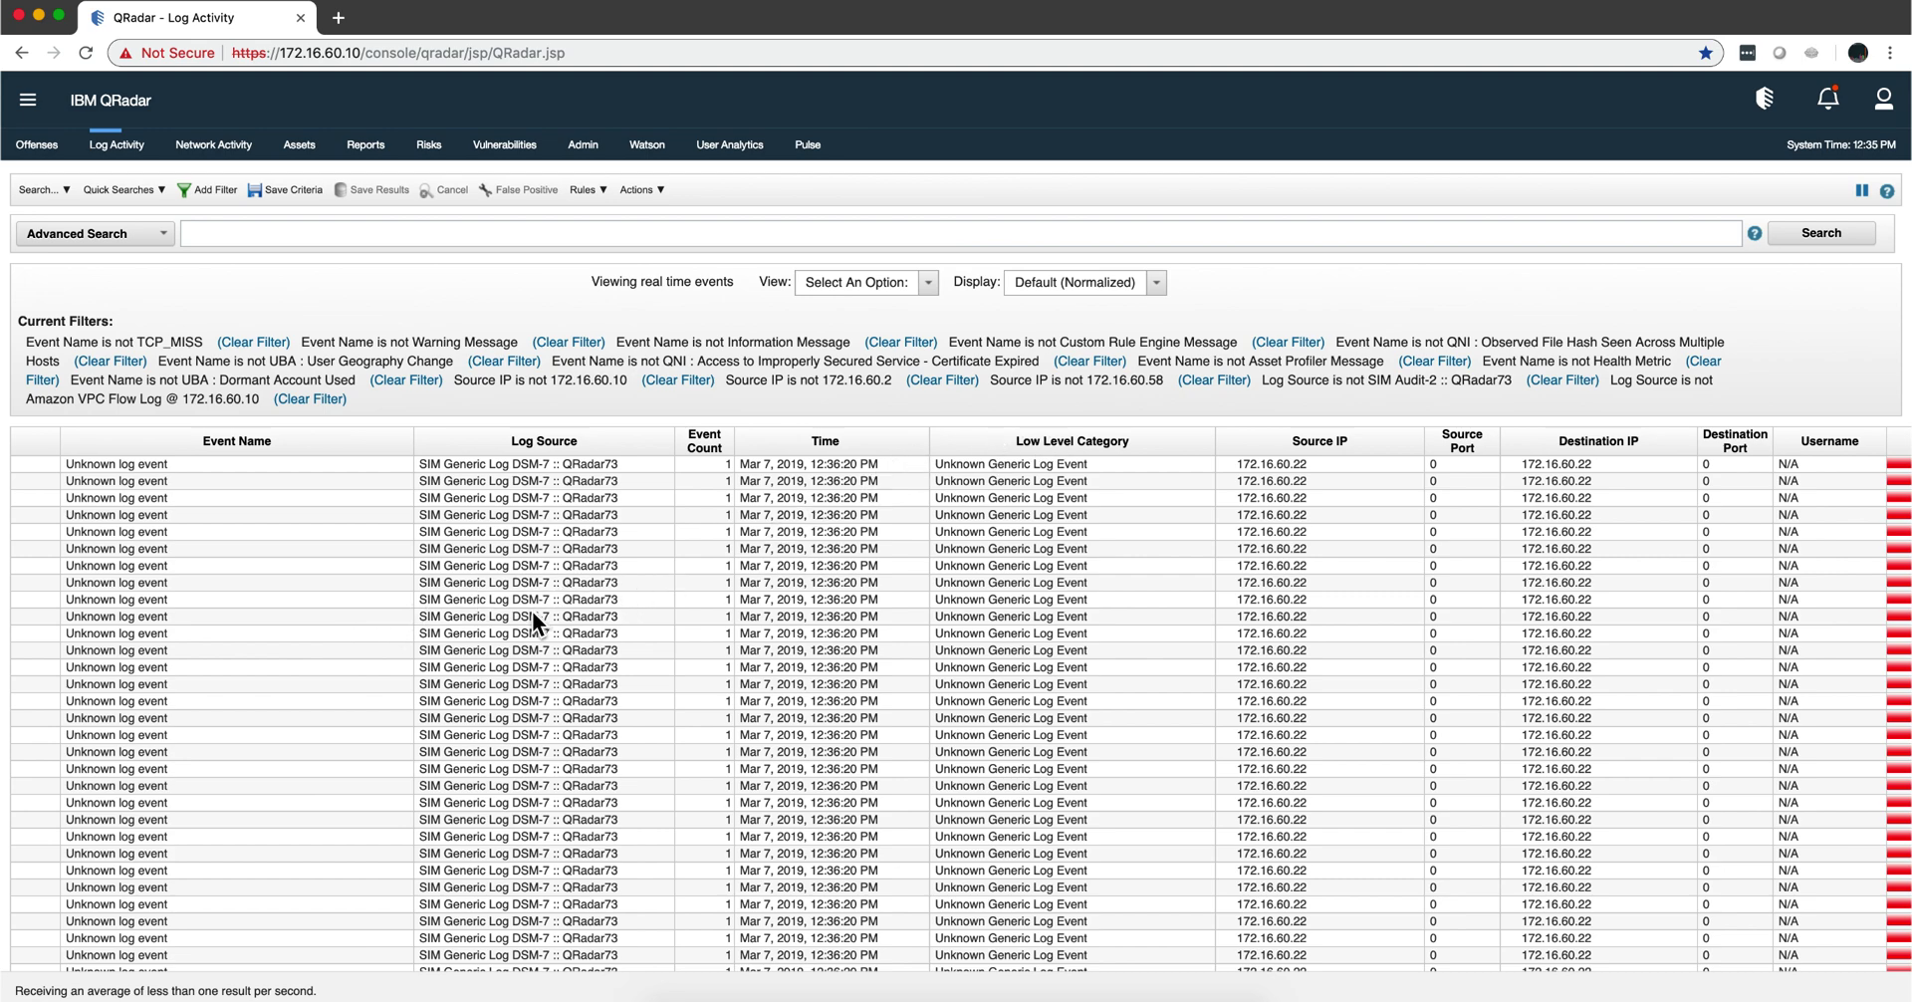
{"action": "scroll", "coordinate": [432, 620], "scroll_direction": "down", "scroll_amount": 5}
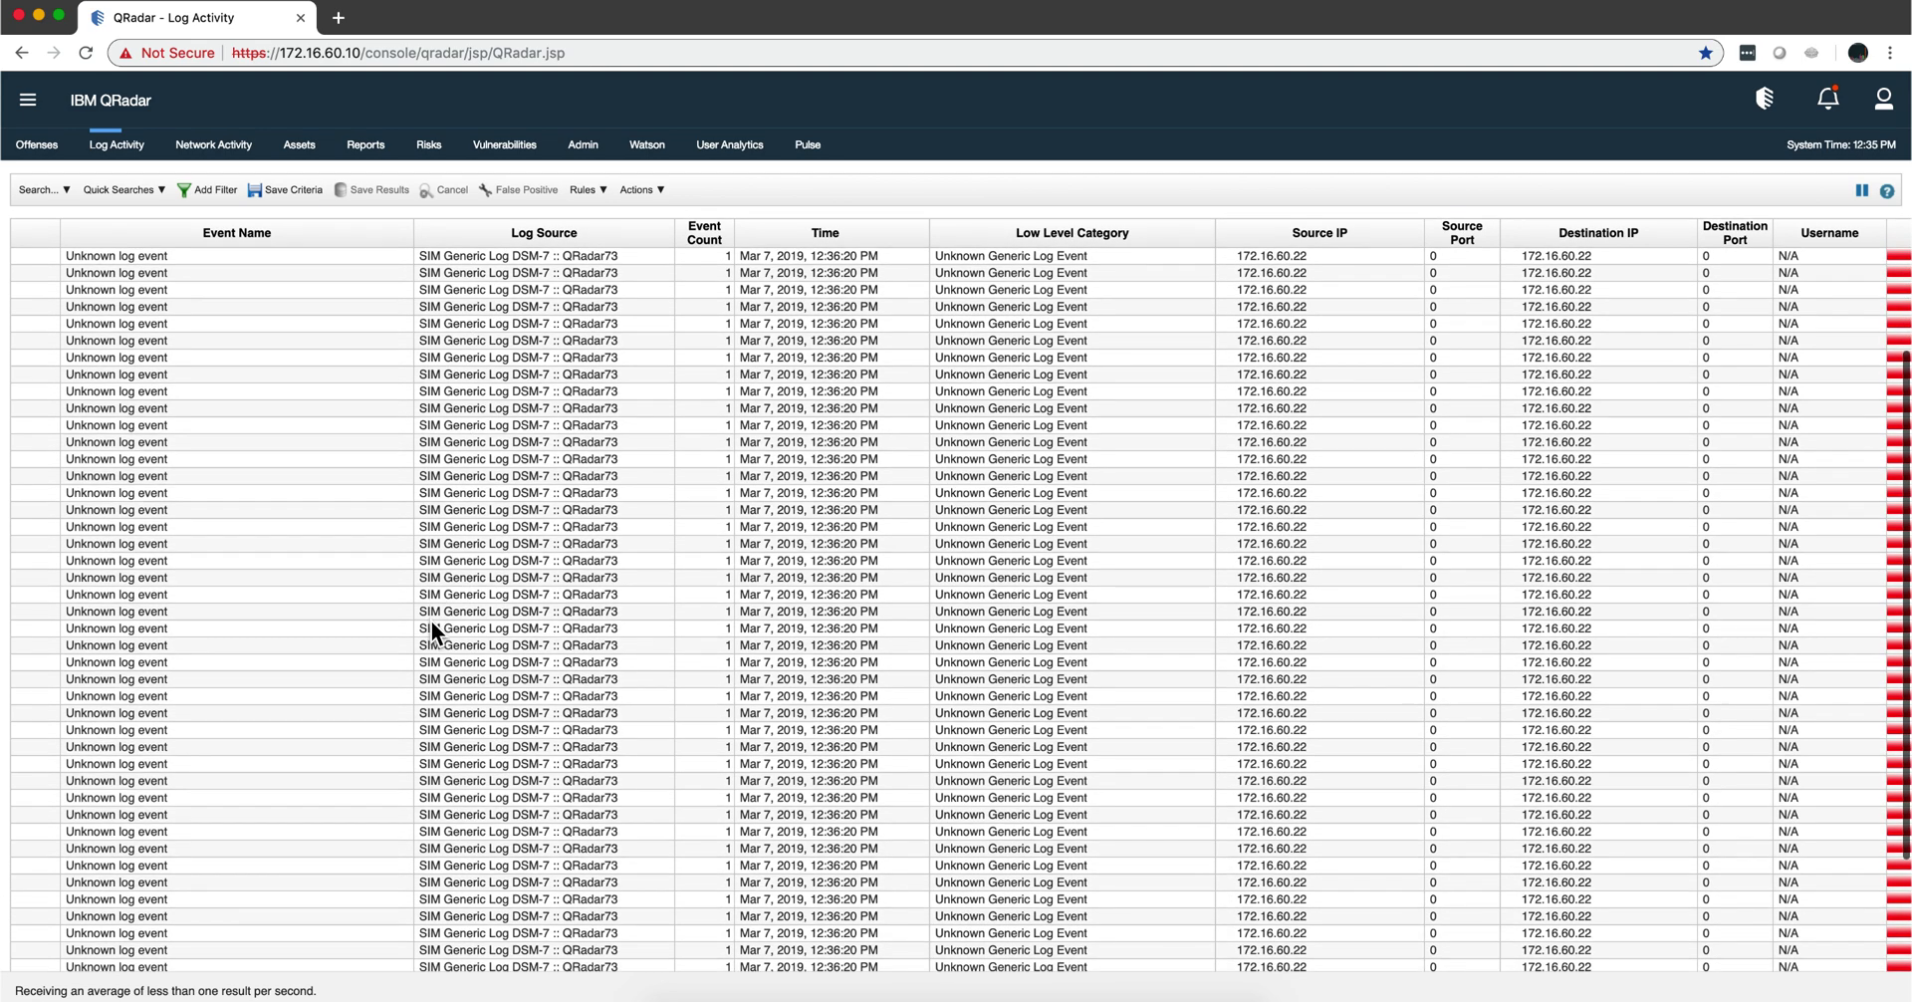
{"action": "scroll", "coordinate": [433, 619], "scroll_direction": "up", "scroll_amount": 3}
{"action": "scroll", "coordinate": [432, 619], "scroll_direction": "up", "scroll_amount": 1}
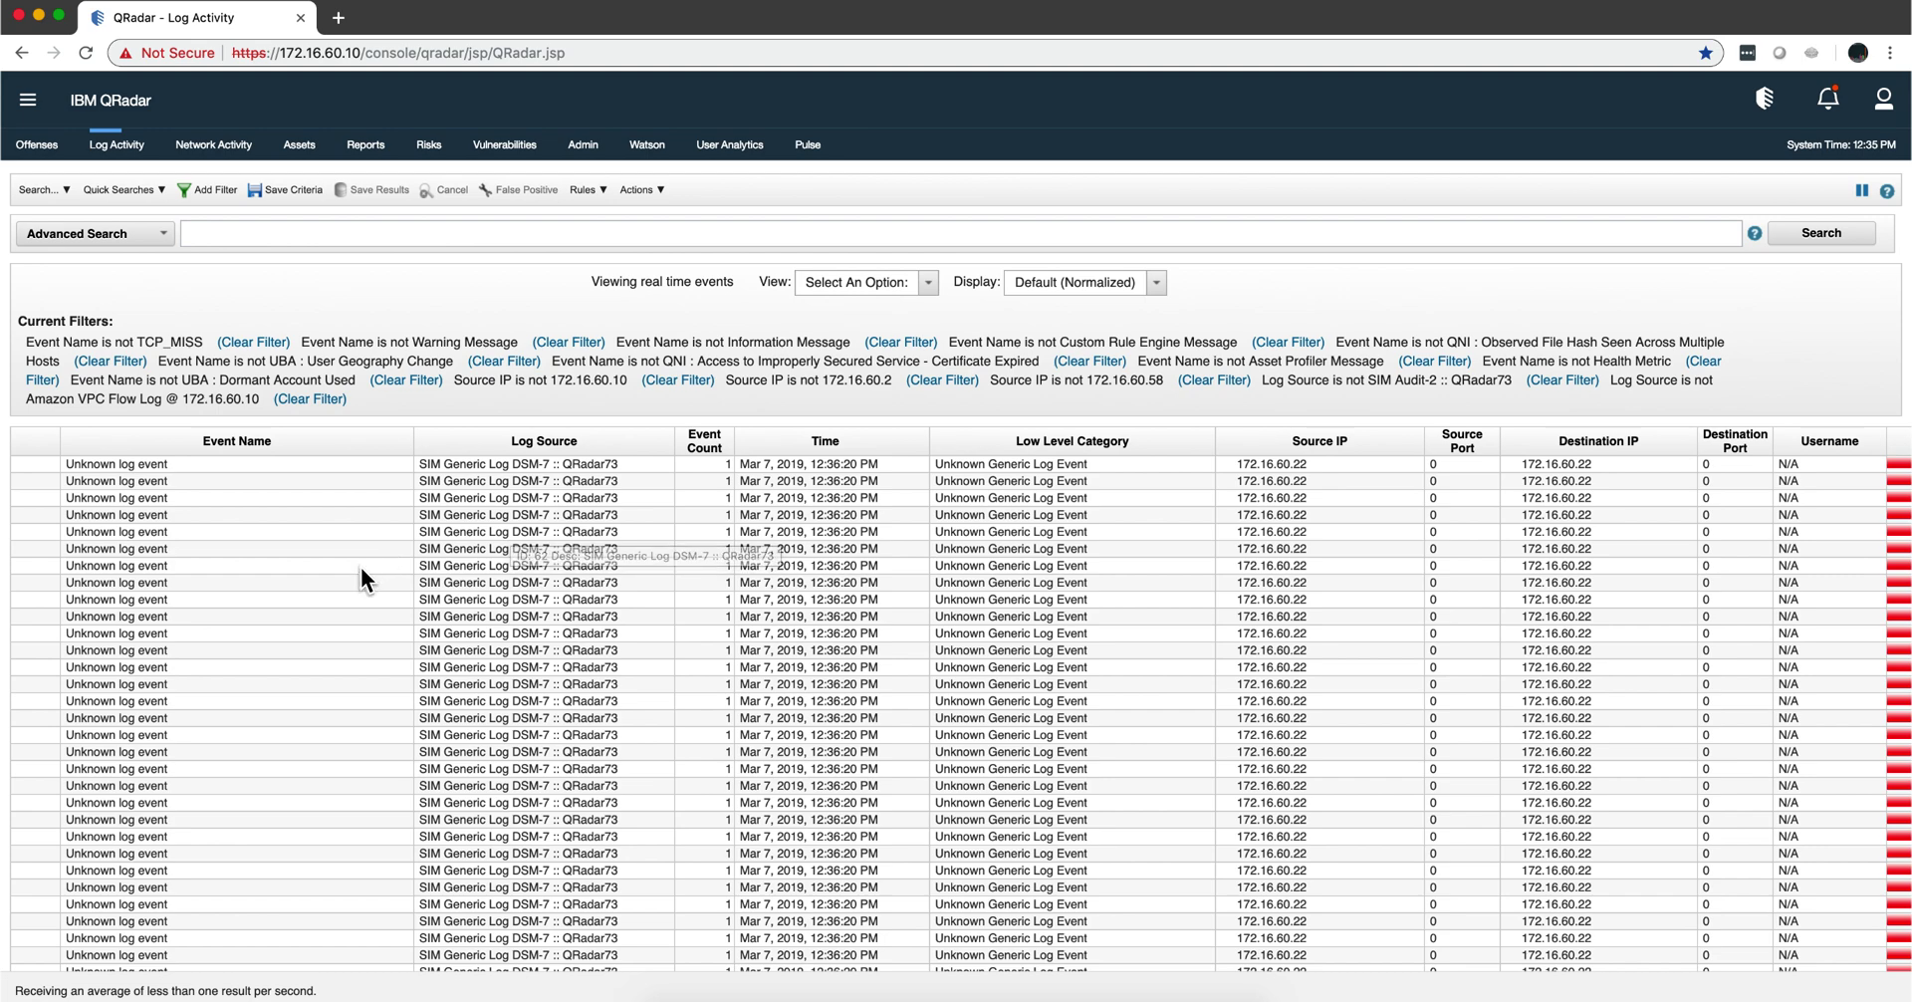
{"action": "scroll", "coordinate": [360, 566], "scroll_direction": "down", "scroll_amount": 3}
{"action": "scroll", "coordinate": [360, 566], "scroll_direction": "down", "scroll_amount": 3}
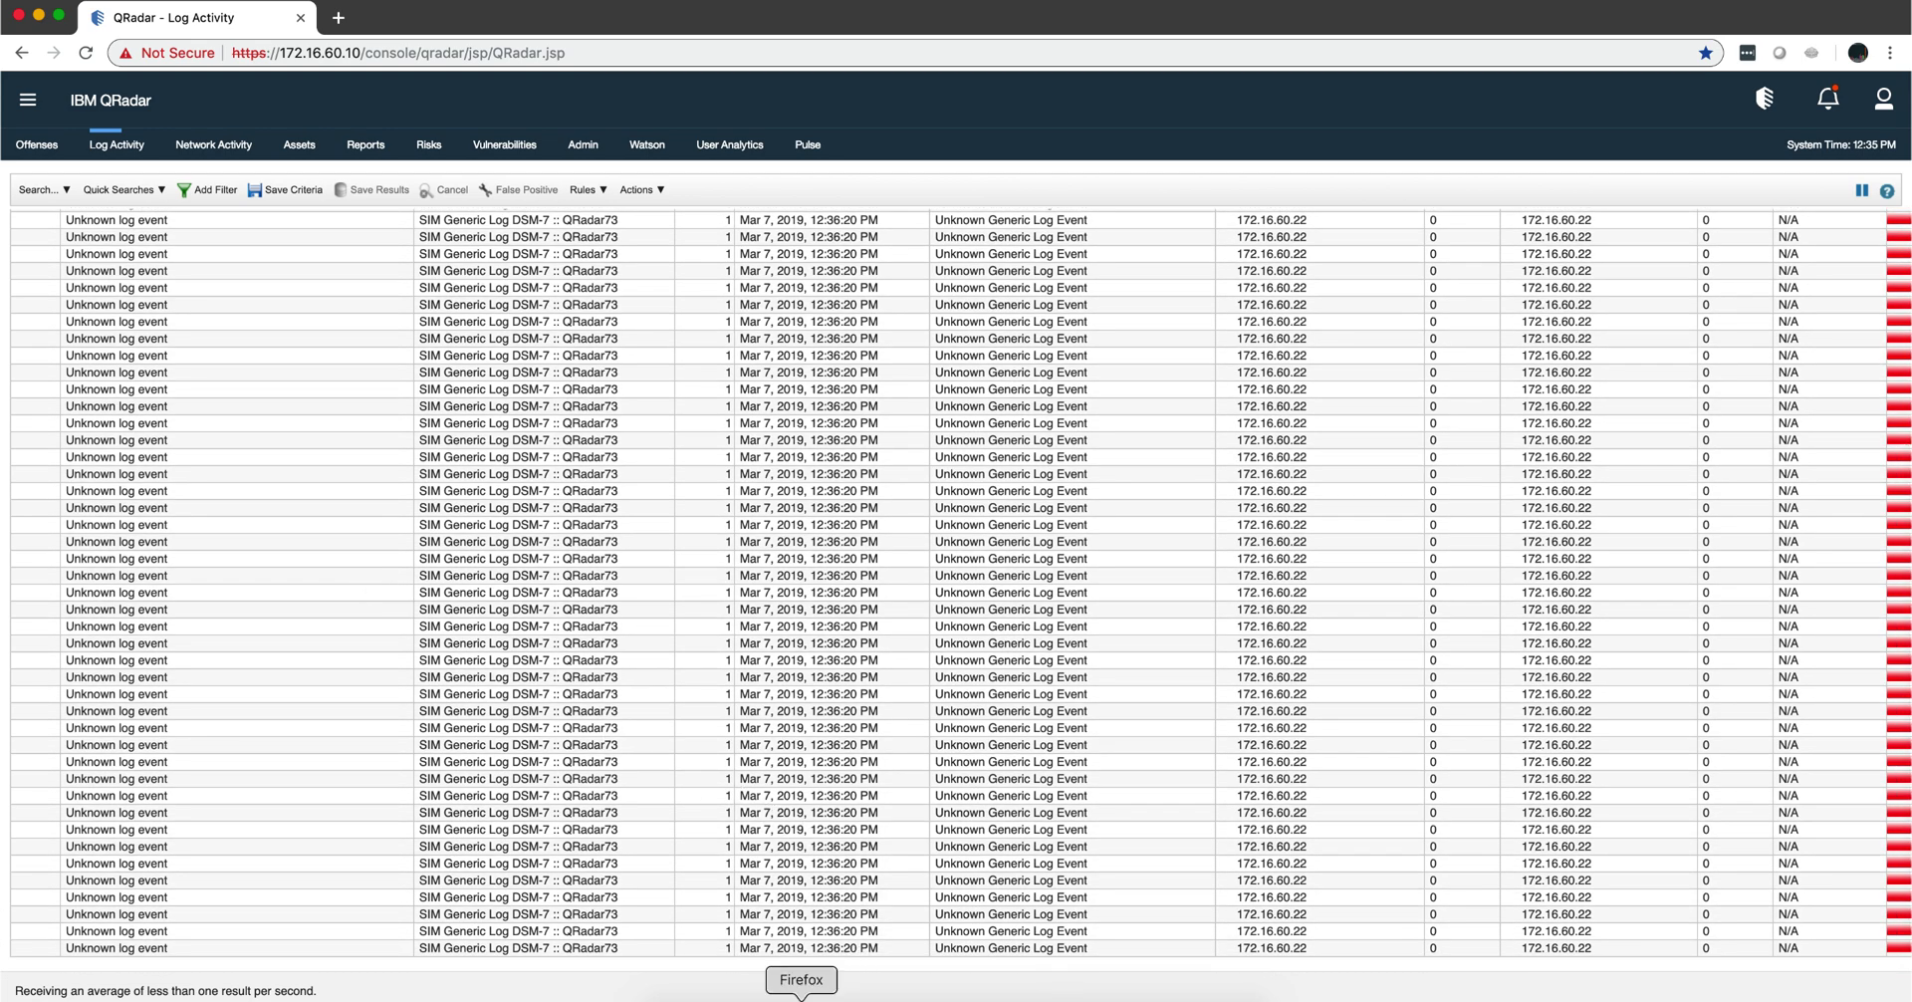
- Resend the PIX test events from Workbench and return to QRadar's Log Activity view
{"action": "left_click", "coordinate": [802, 996]}
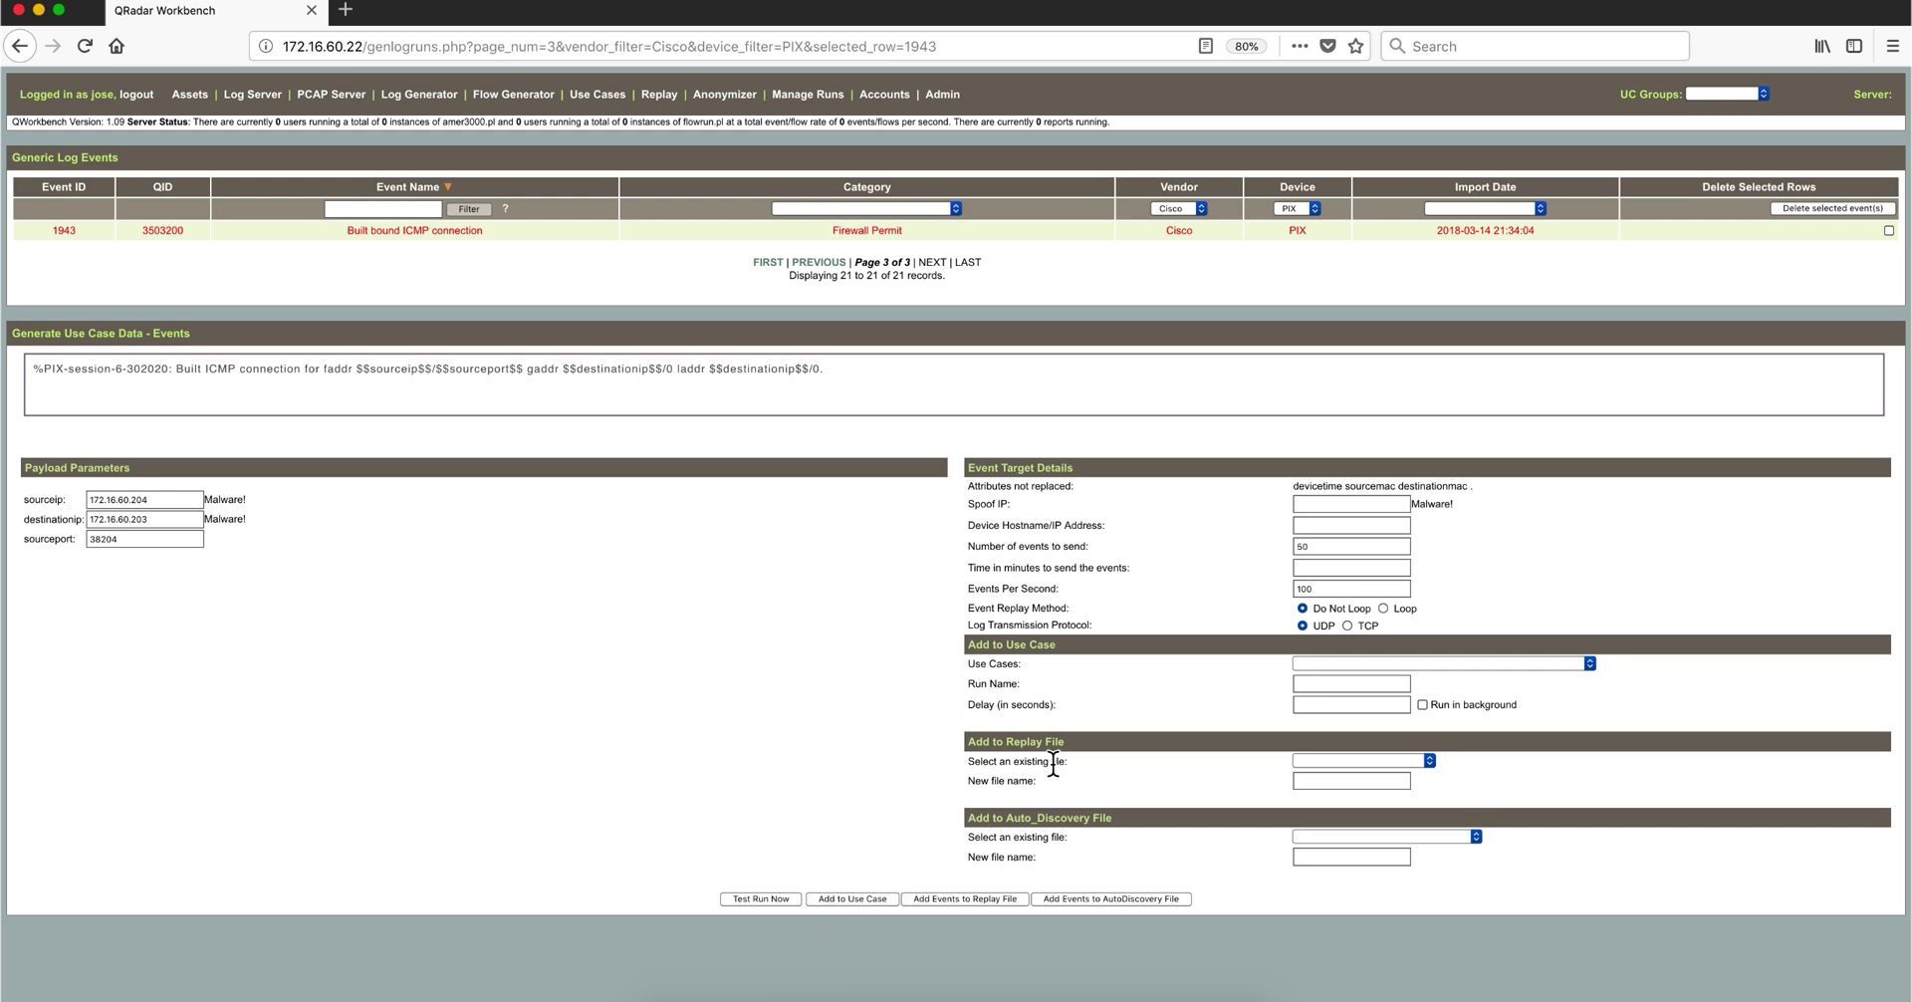
{"action": "left_click", "coordinate": [772, 898]}
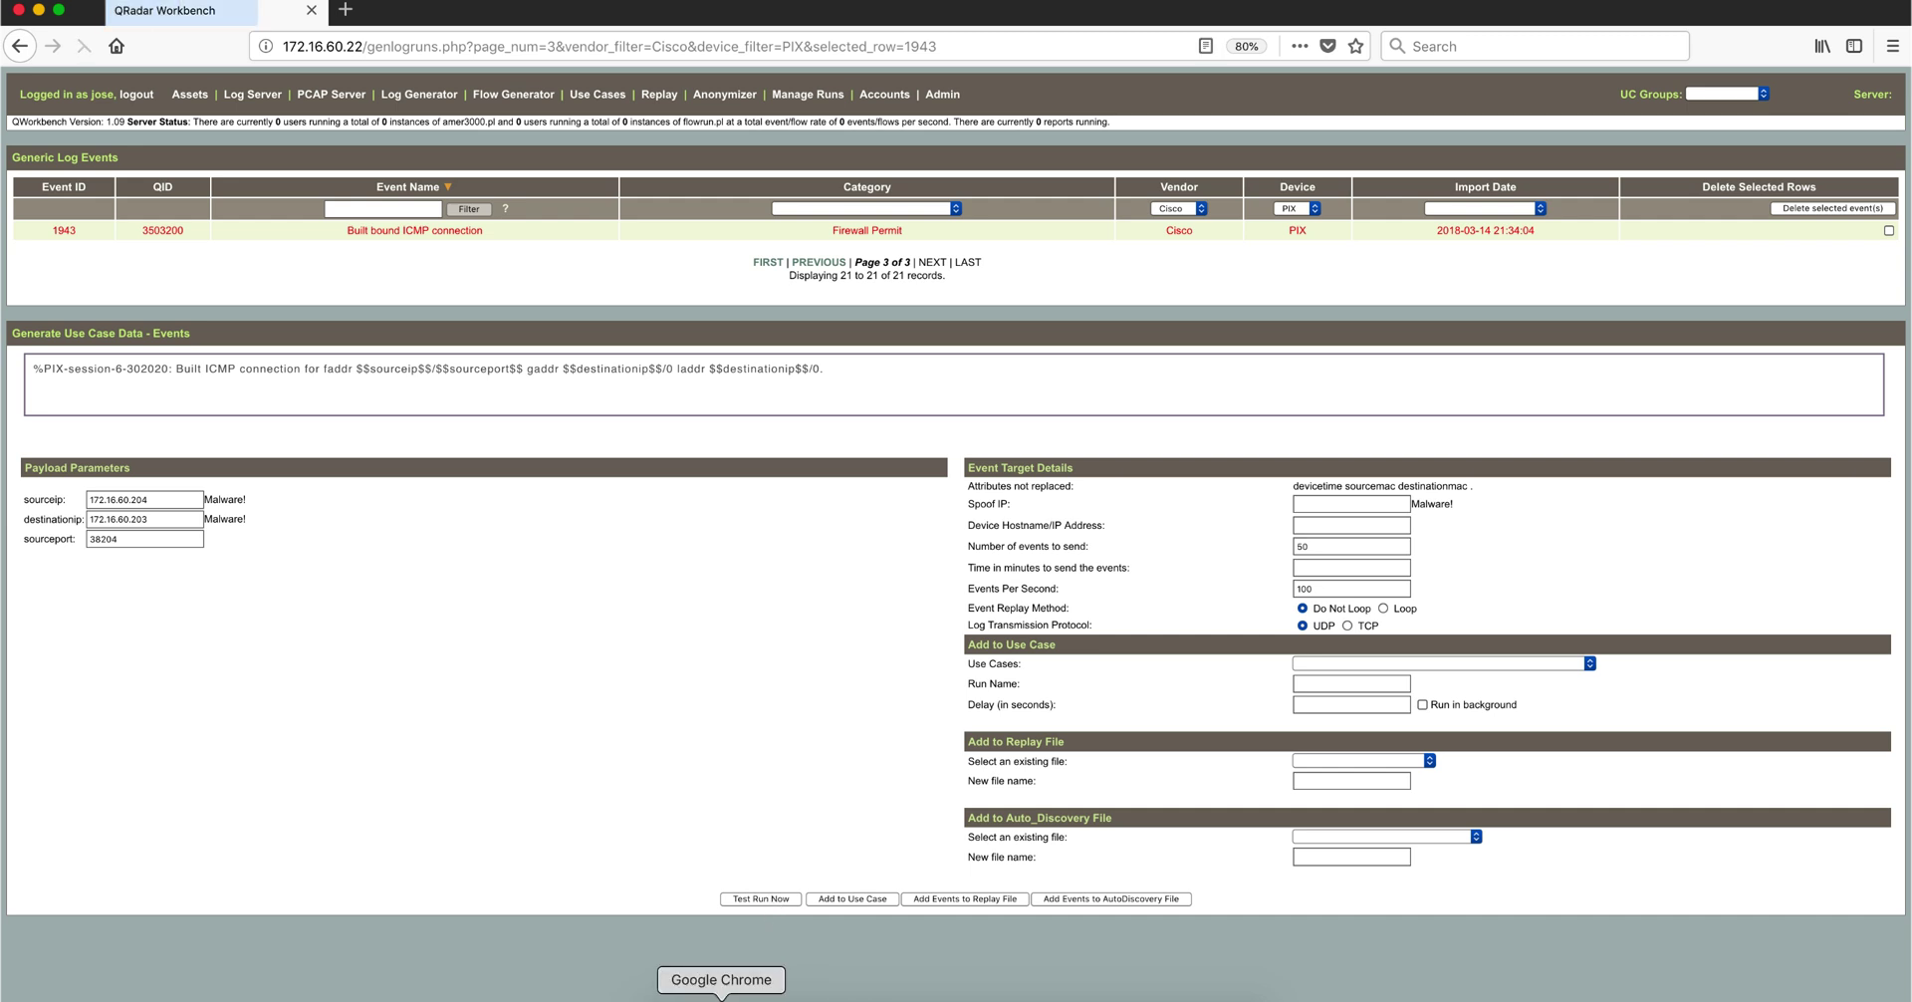
{"action": "left_click", "coordinate": [721, 999]}
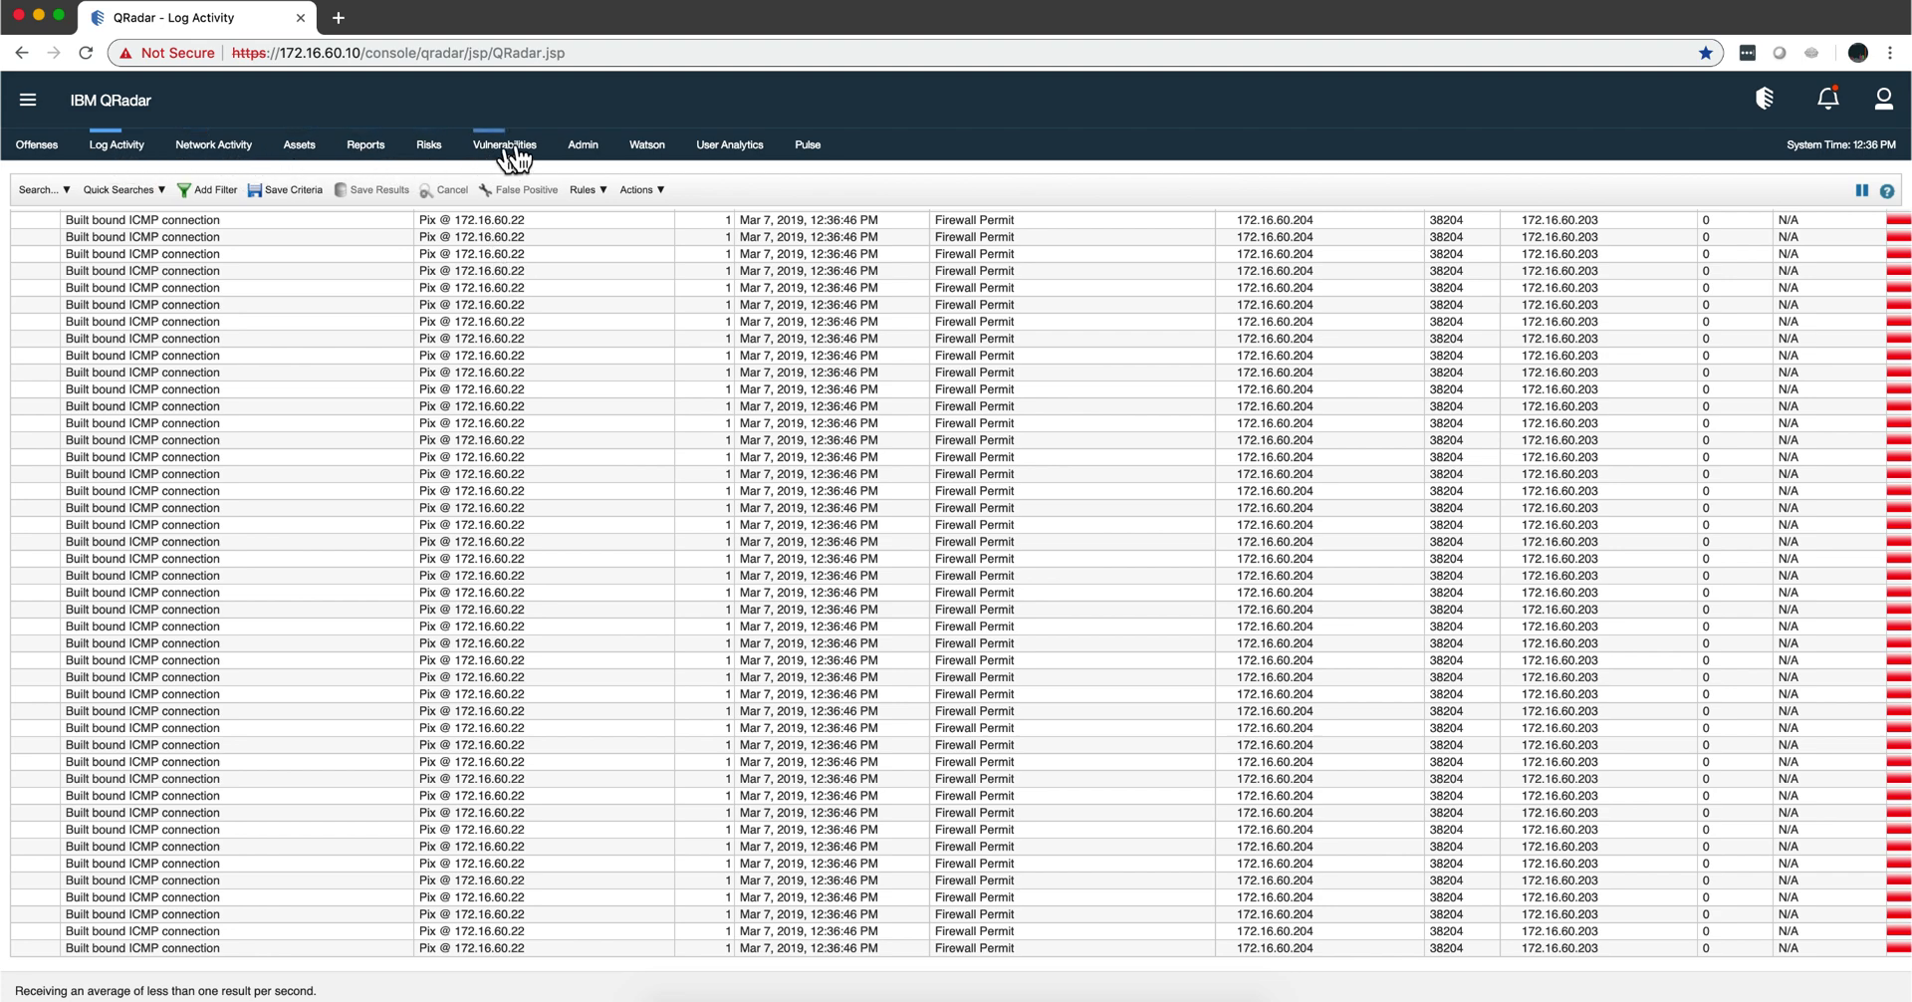
- Open Admin > Log Sources, widen the window, and sort by Creation Date, newest first
{"action": "left_click", "coordinate": [586, 149]}
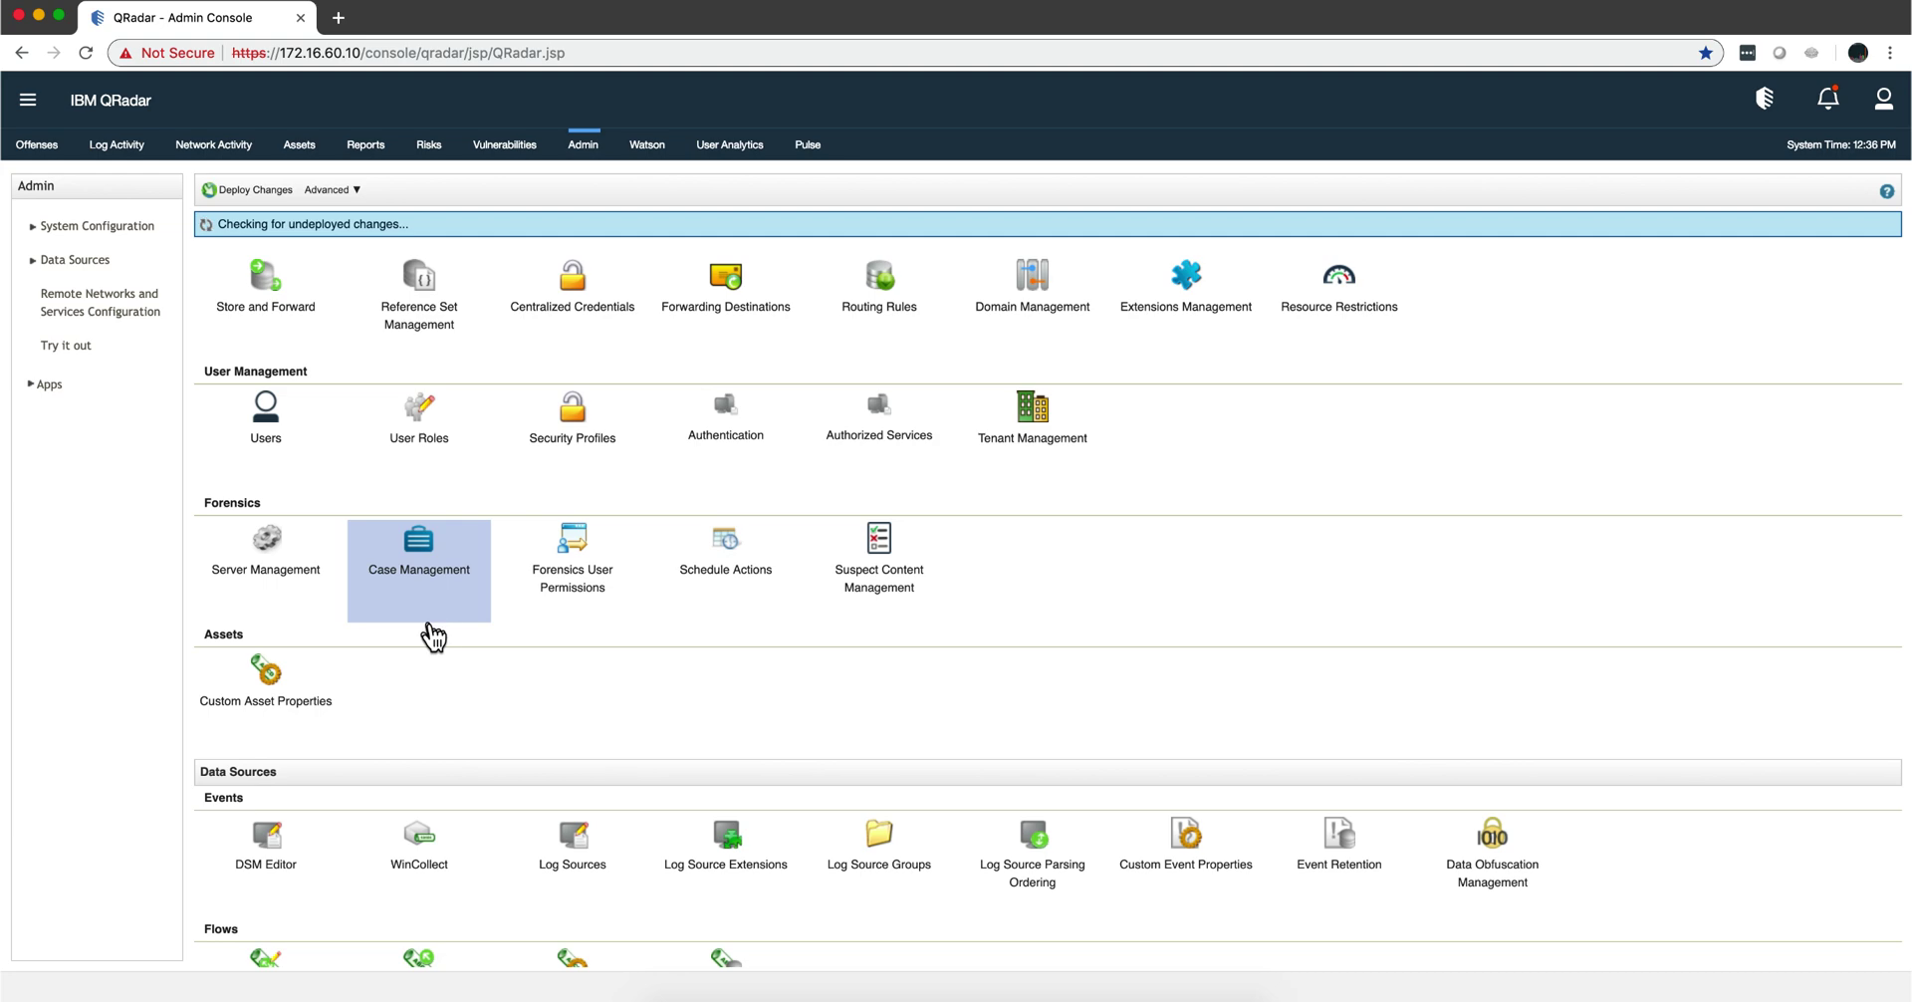
{"action": "scroll", "coordinate": [544, 637], "scroll_direction": "down", "scroll_amount": 2}
{"action": "left_click", "coordinate": [582, 775]}
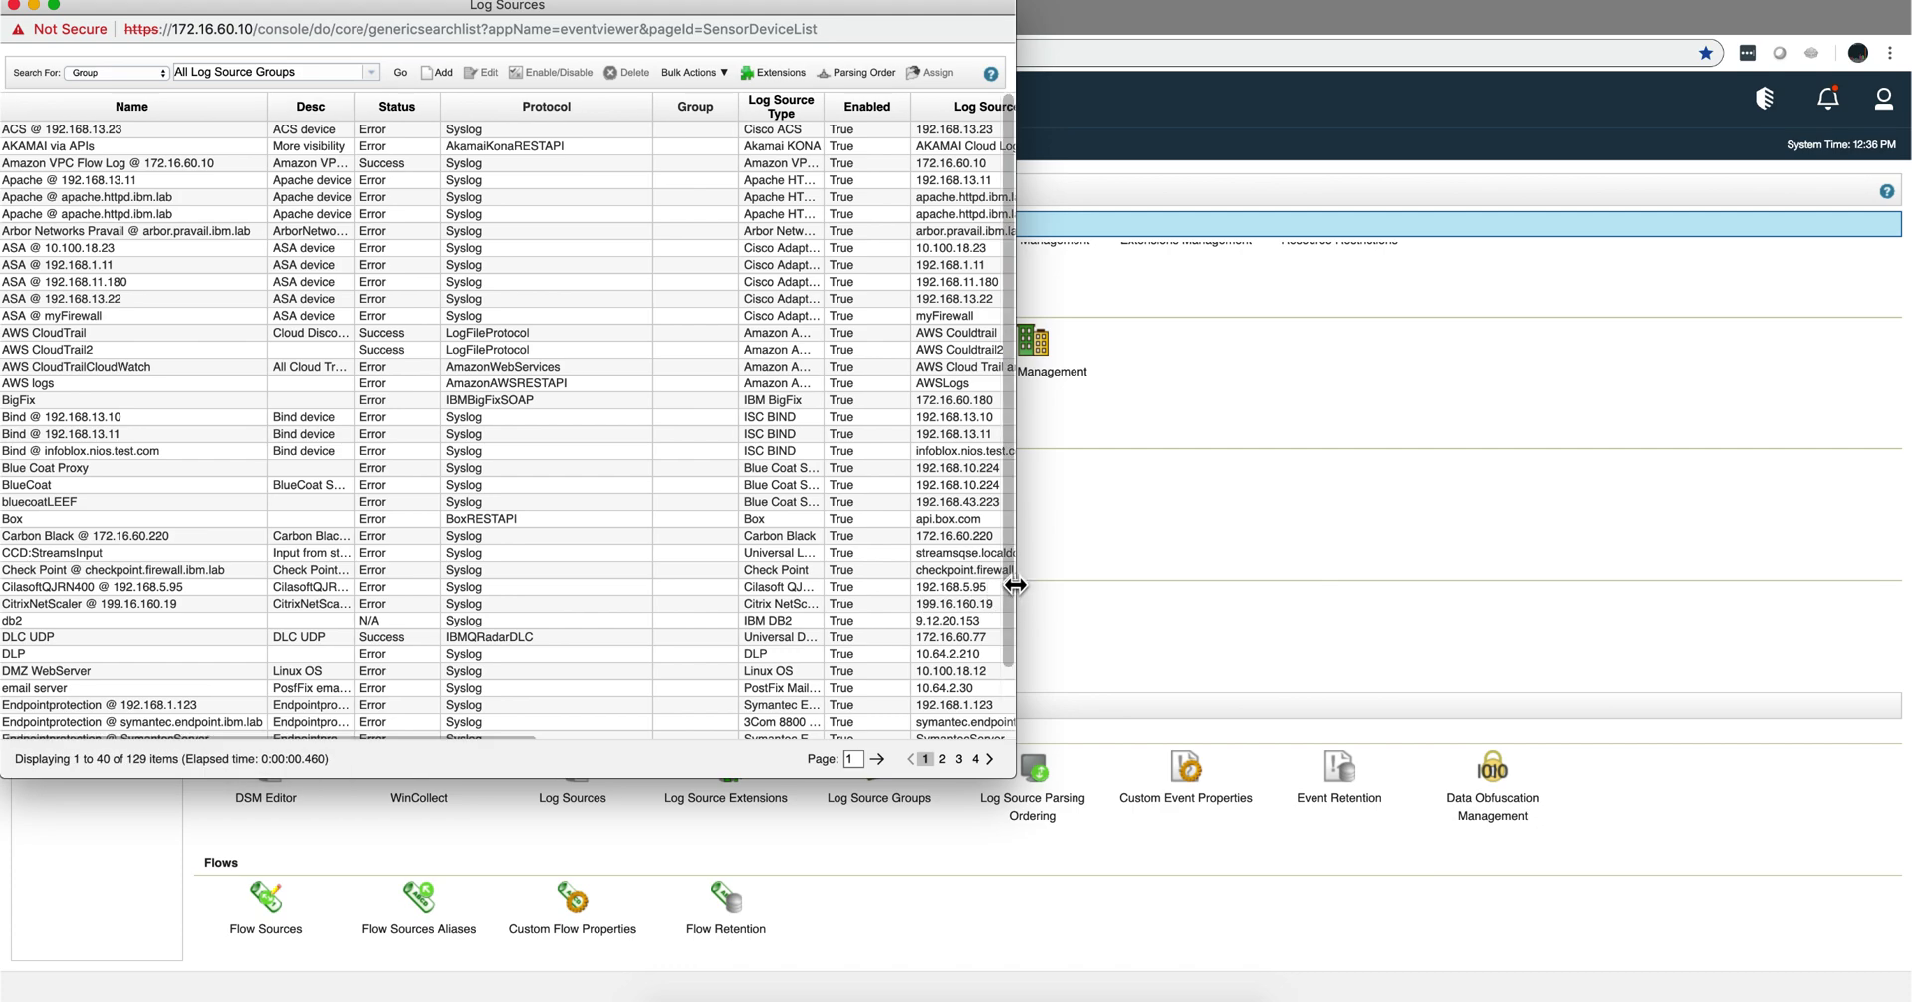
{"action": "left_click_drag", "start_coordinate": [1008, 587], "coordinate": [1828, 596]}
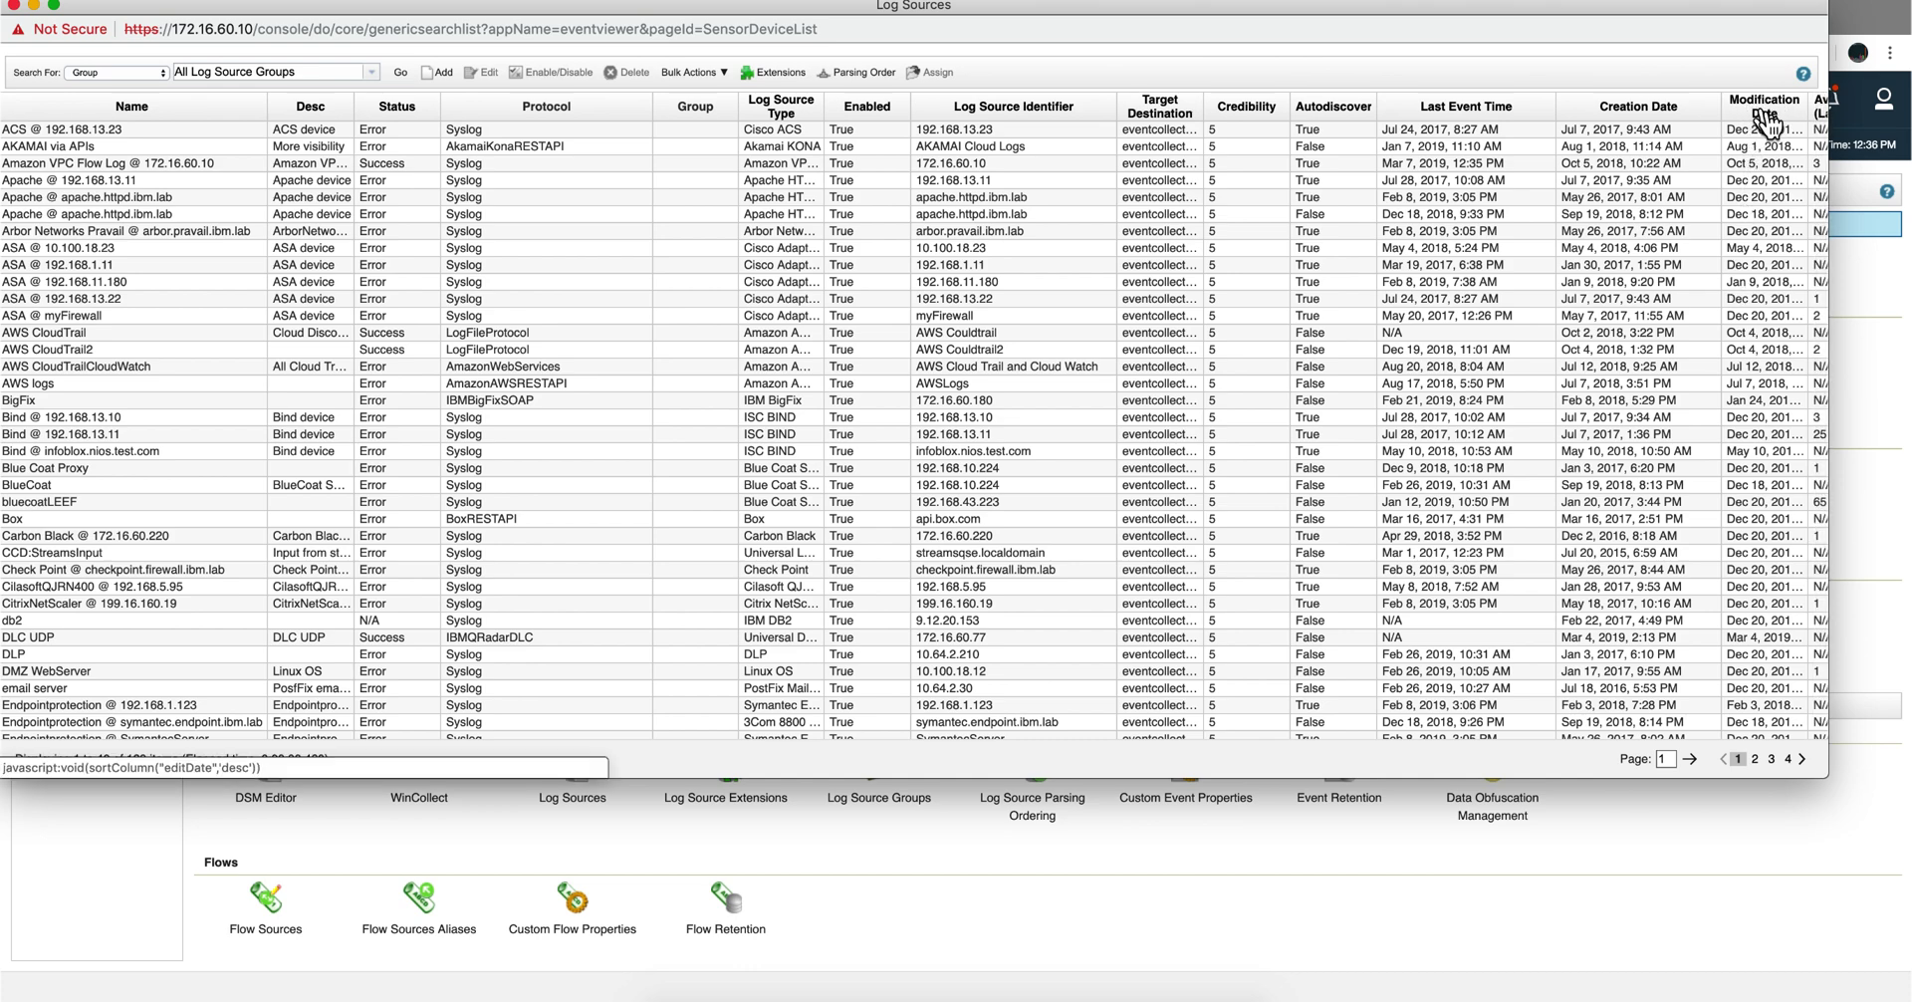
{"action": "left_click", "coordinate": [1639, 122]}
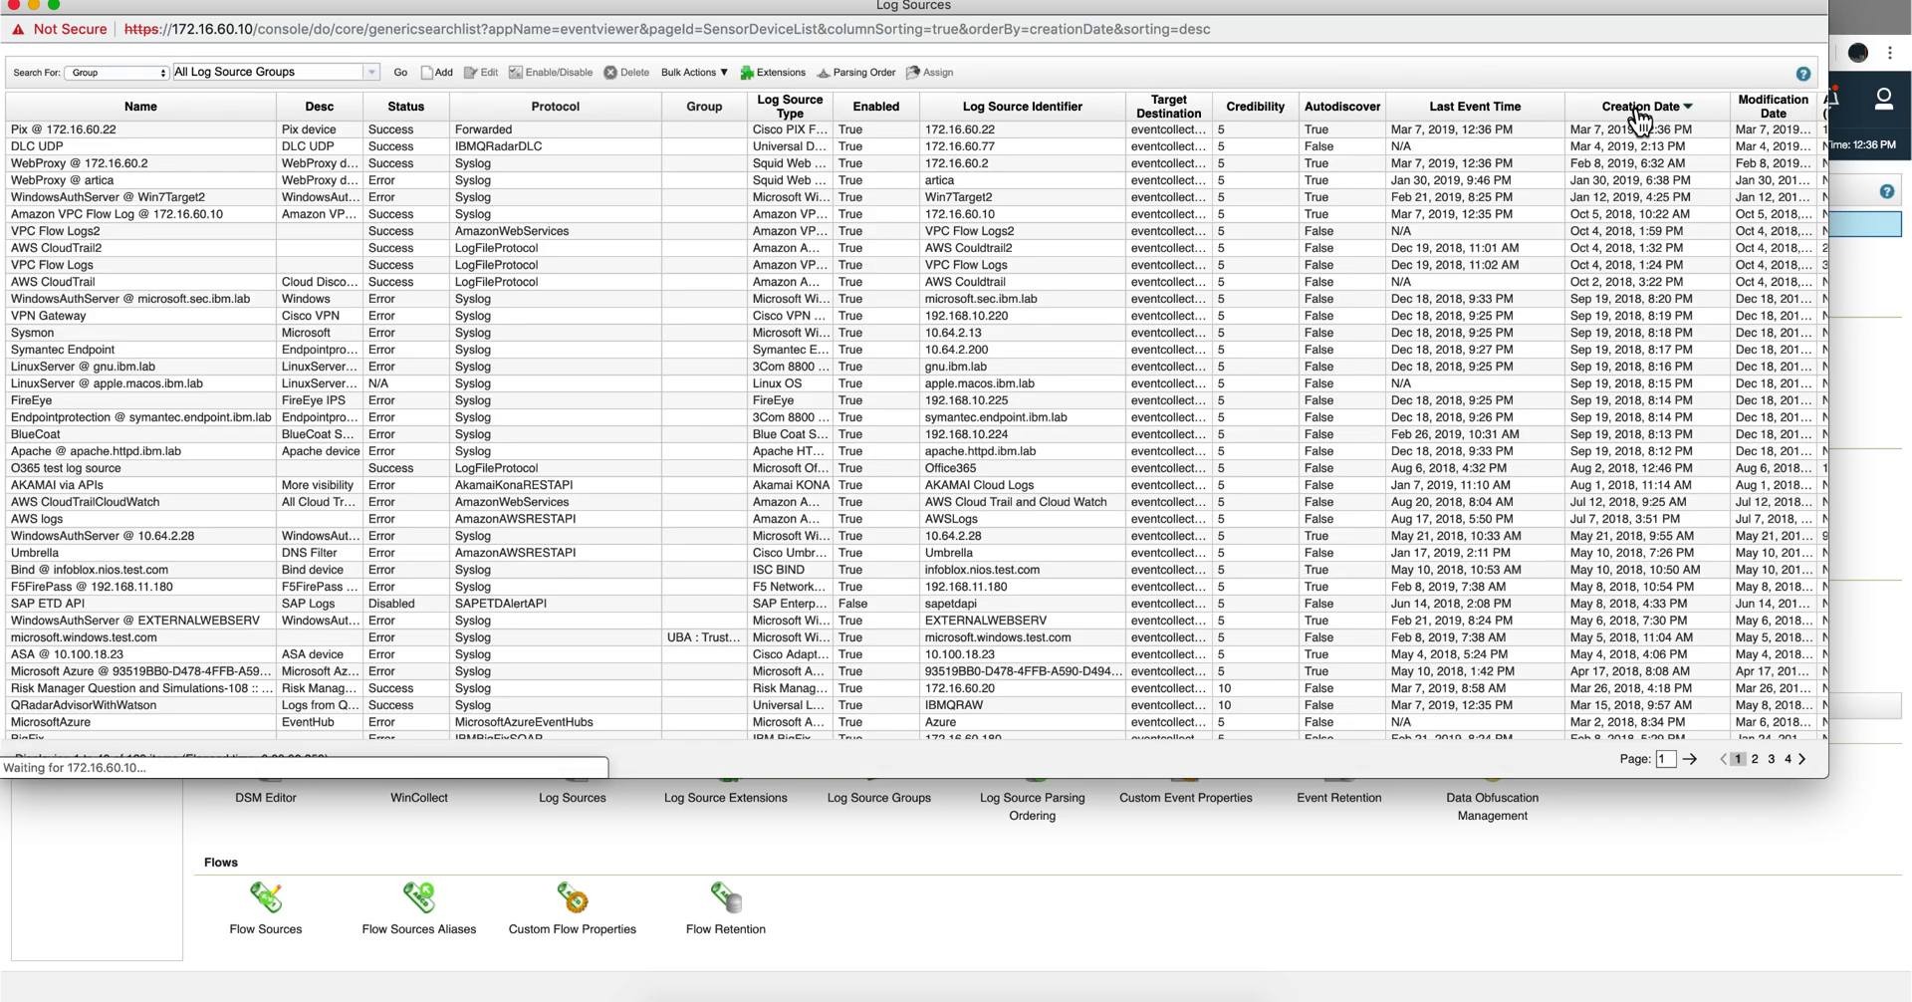